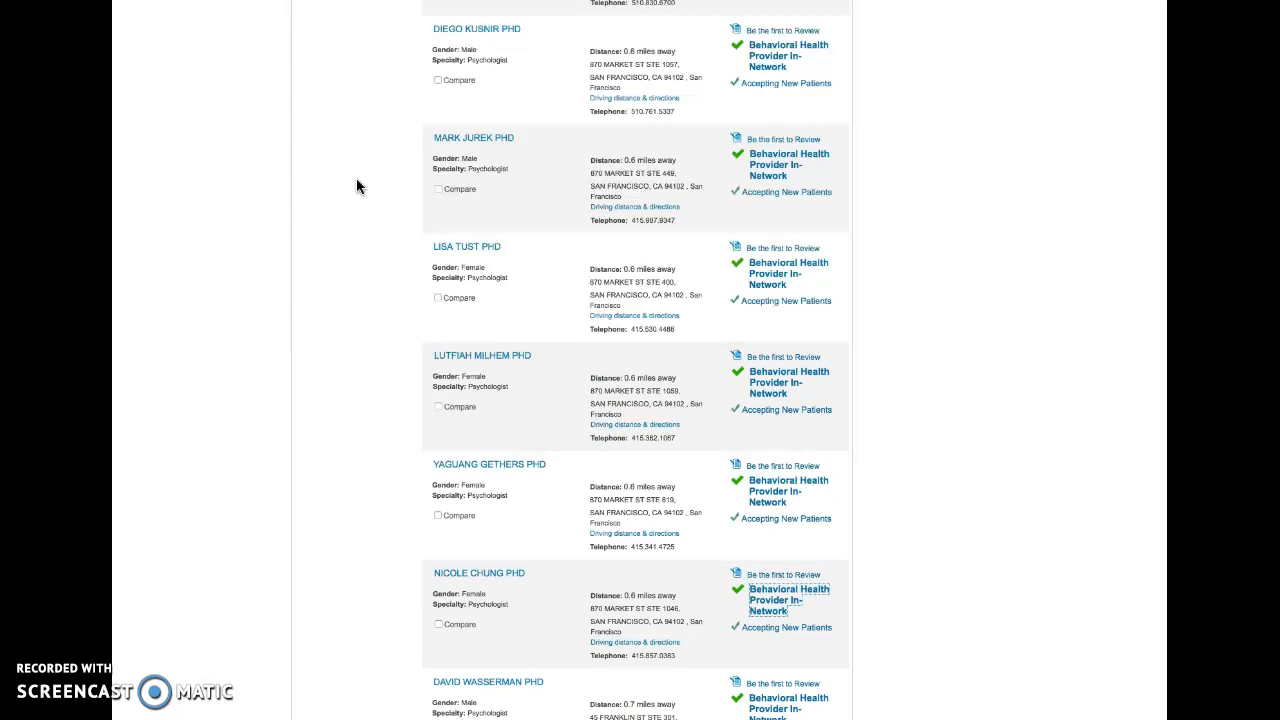
- Select the provider listings on the search results page and copy them for the spreadsheet
{"action": "left_click", "coordinate": [402, 176]}
{"action": "left_click_drag", "start_coordinate": [430, 33], "coordinate": [678, 655]}
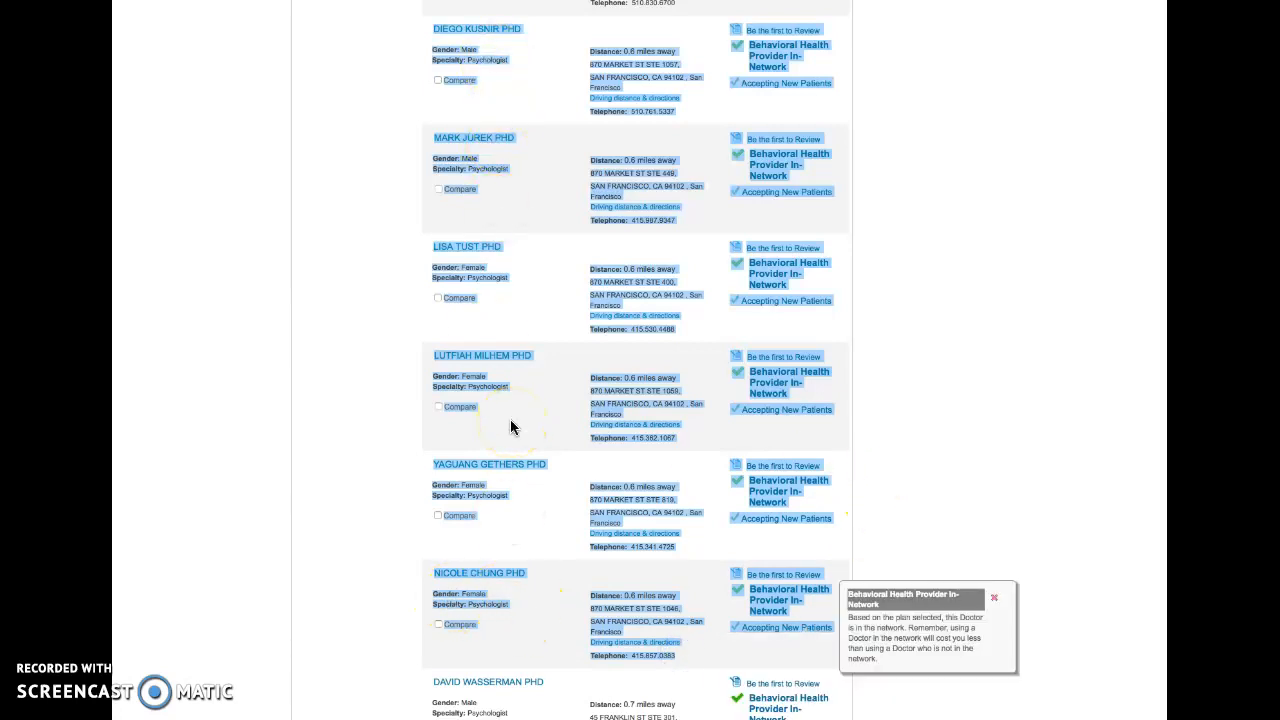
{"action": "left_click", "coordinate": [350, 1]}
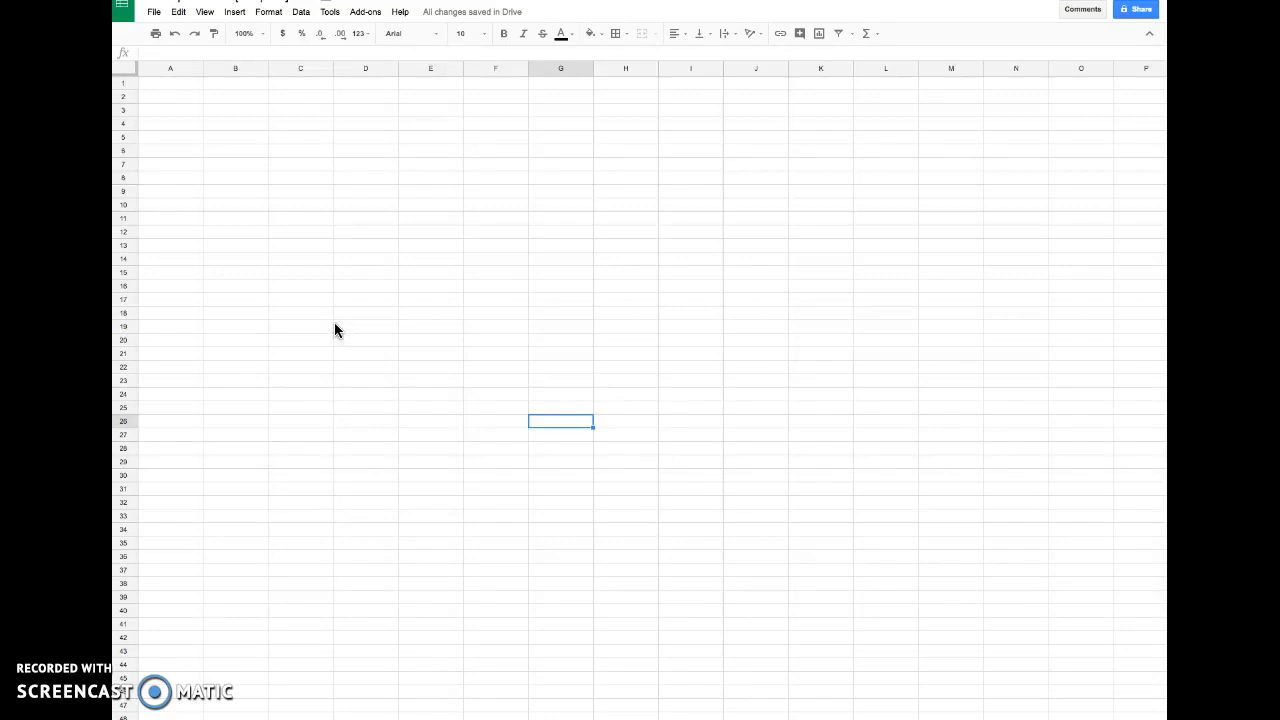
{"action": "left_click", "coordinate": [159, 80]}
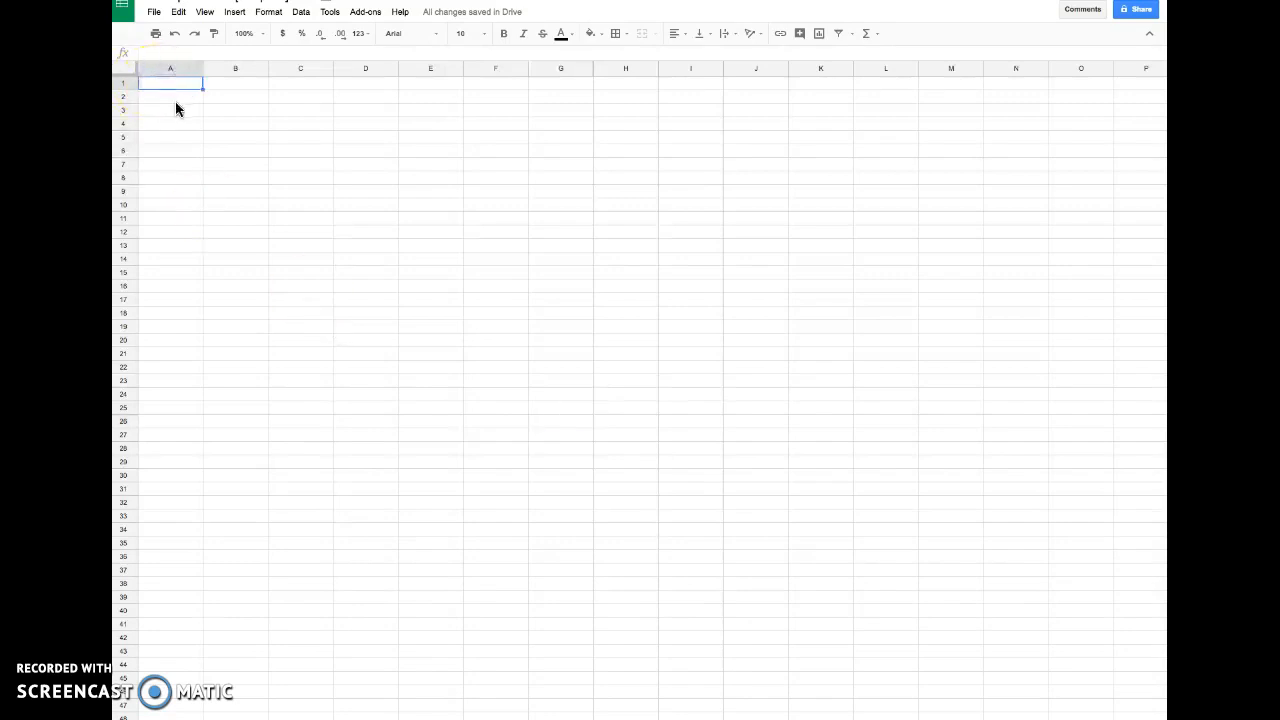
{"action": "key", "text": "ctrl+v"}
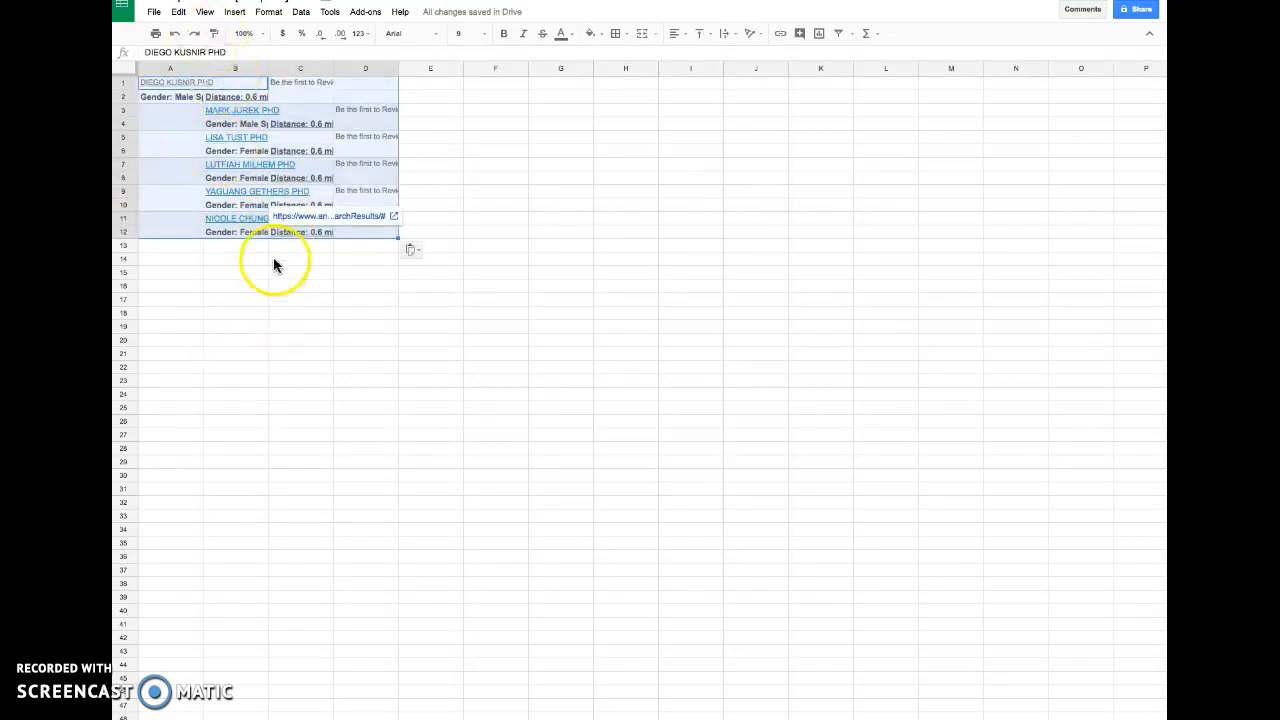
{"action": "key", "text": "ctrl+z"}
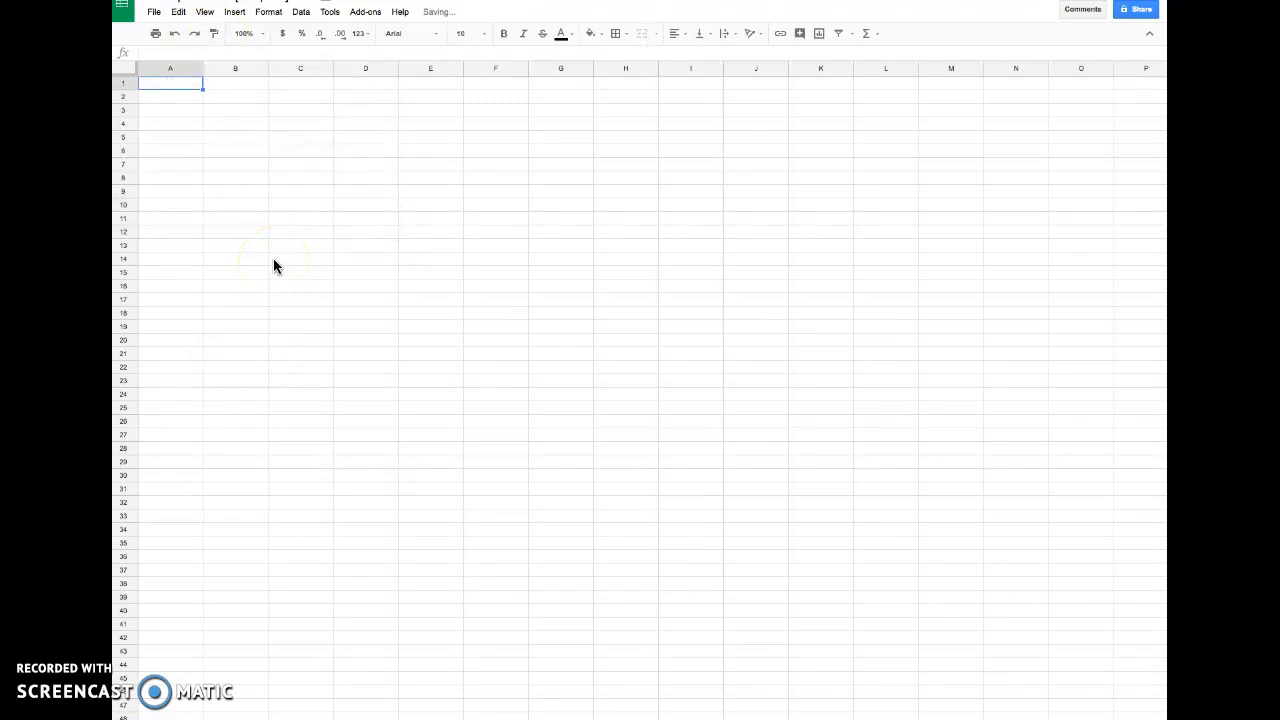
{"action": "key", "text": "ctrl+shift+v"}
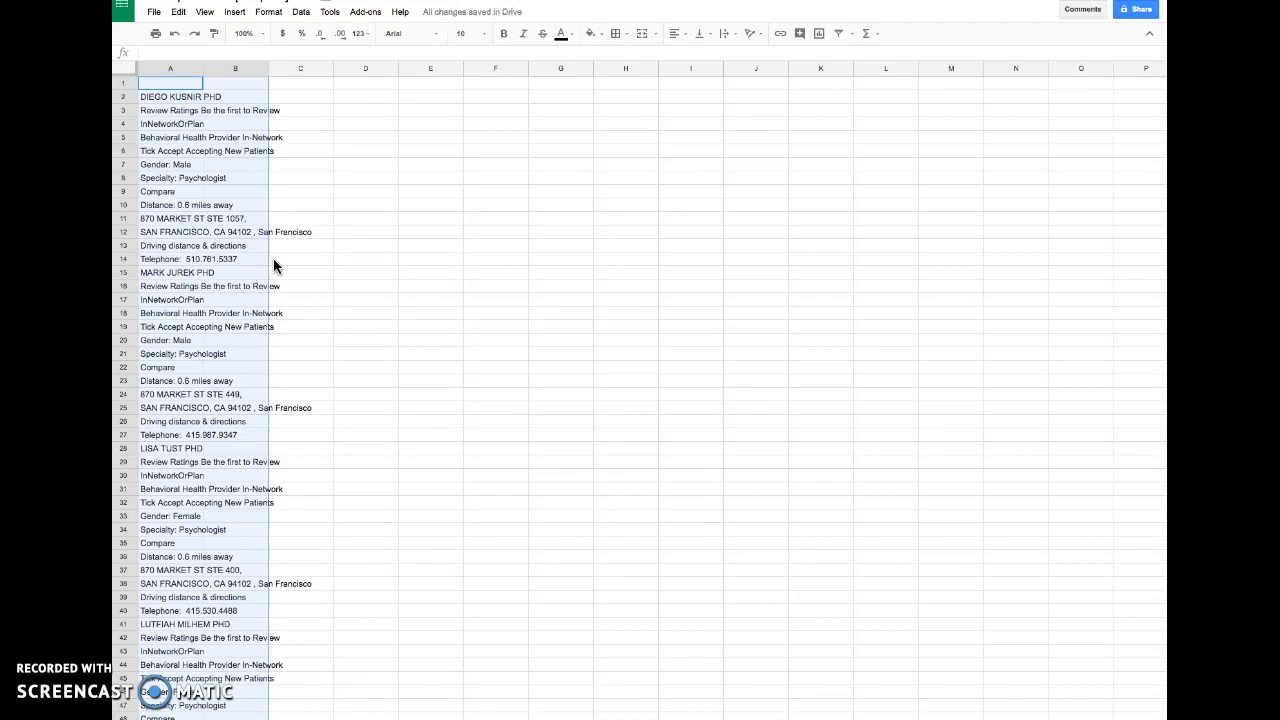
{"action": "key", "text": "ctrl+z"}
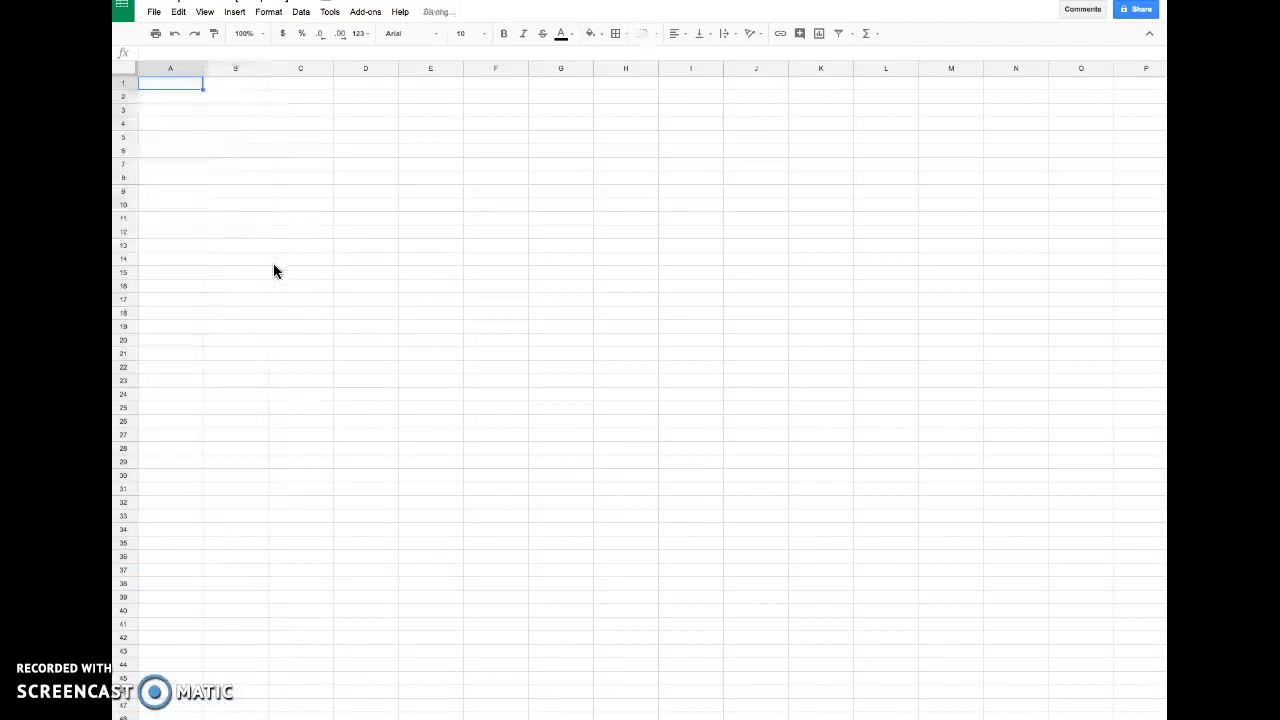
- Paste the listings with formatting at cell A1 and unmerge the first provider's name cell A1:B1
{"action": "key", "text": "ctrl+v"}
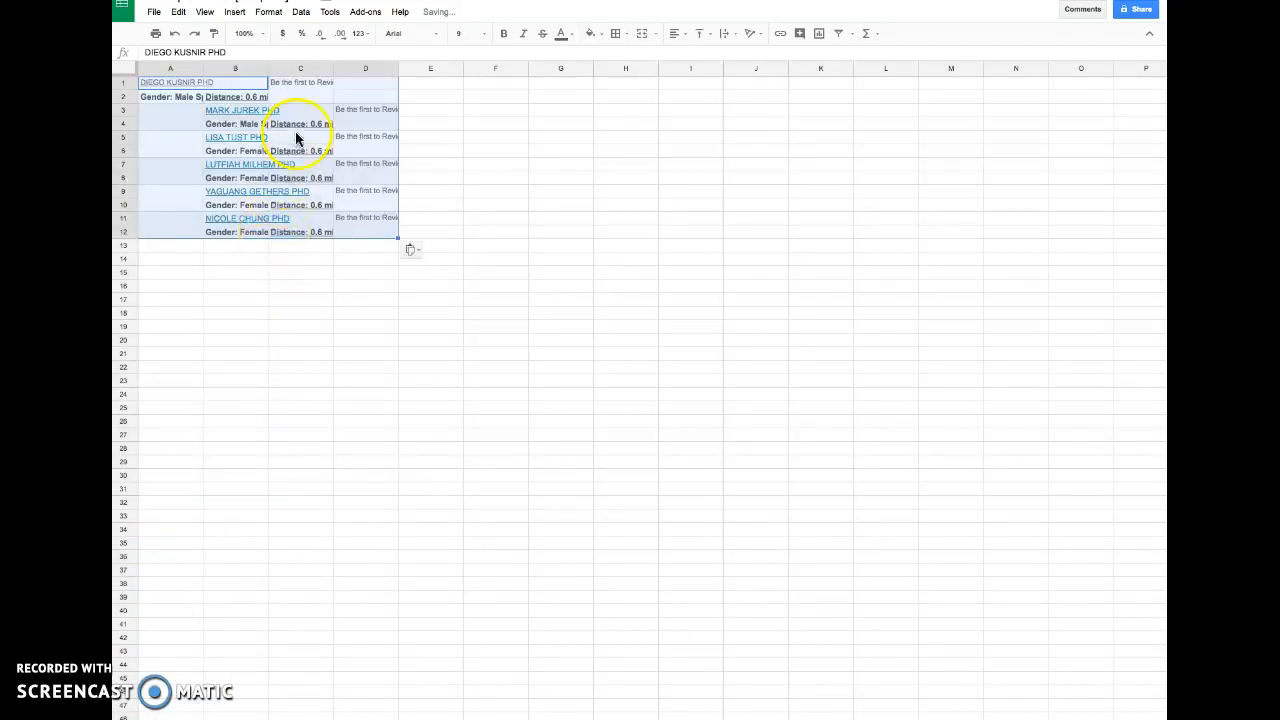
{"action": "left_click", "coordinate": [374, 118]}
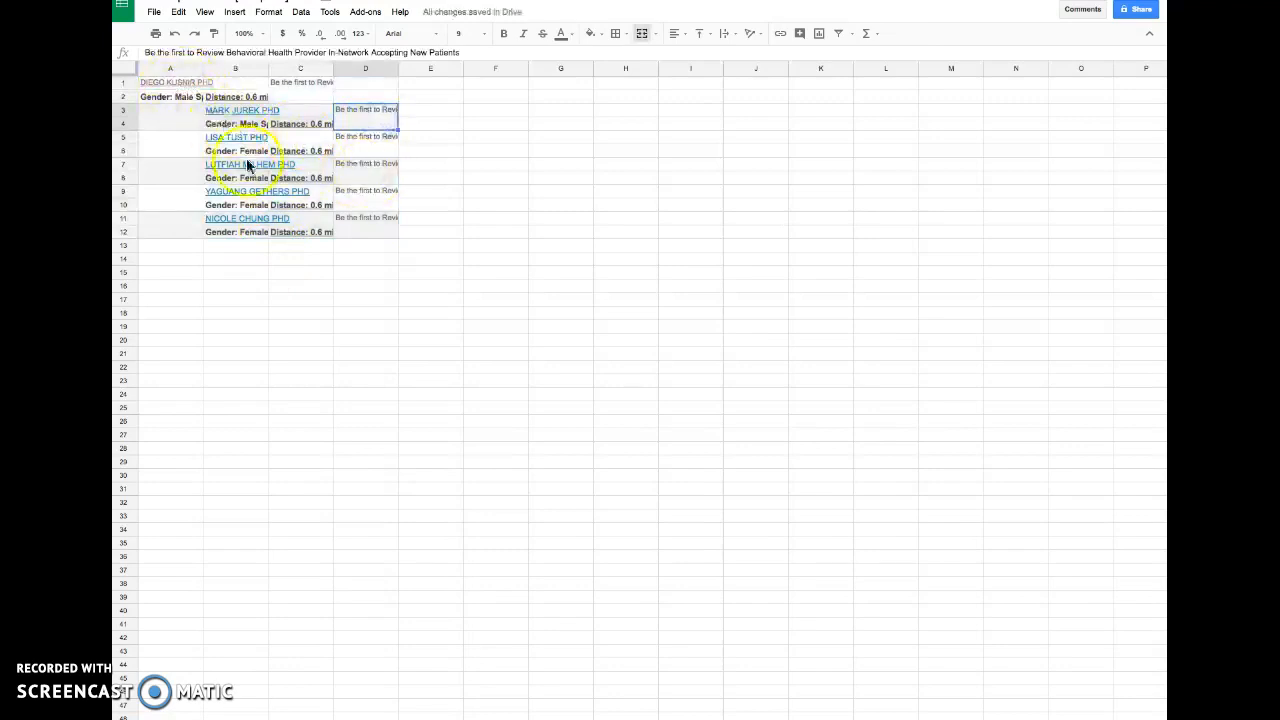
{"action": "left_click_drag", "start_coordinate": [154, 82], "coordinate": [274, 94]}
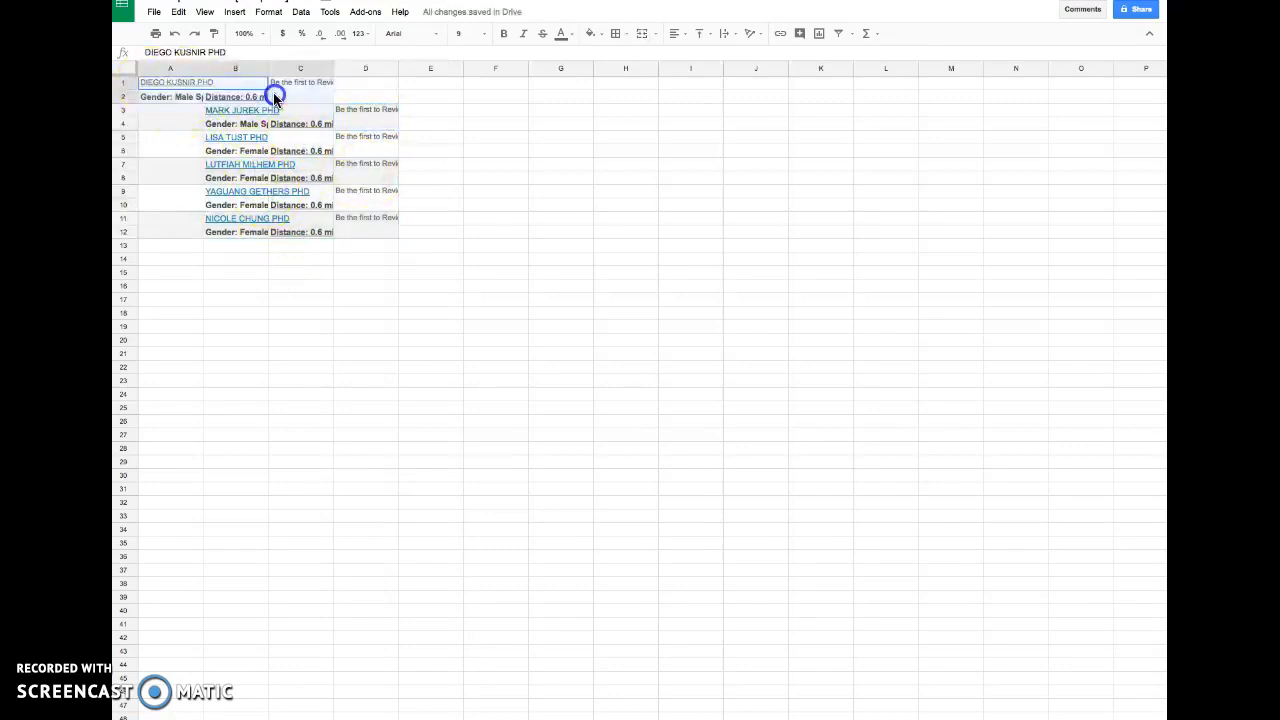
{"action": "left_click", "coordinate": [649, 36]}
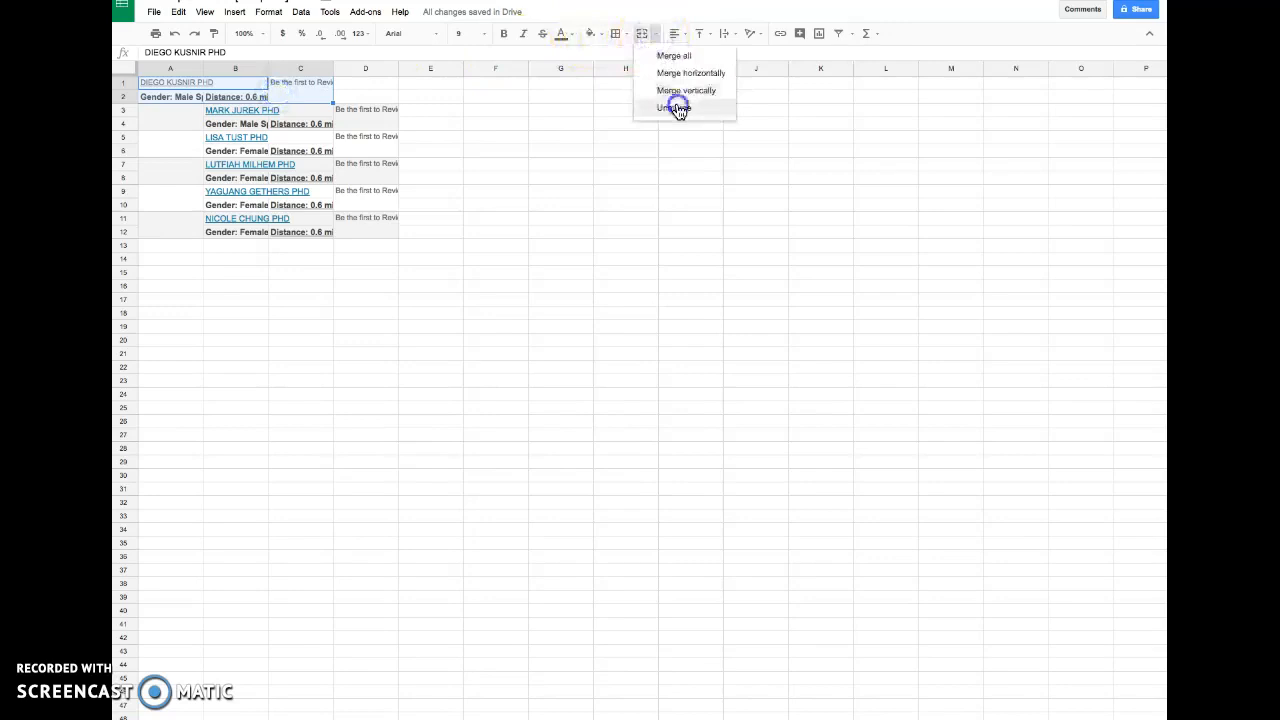
{"action": "left_click", "coordinate": [680, 105]}
- Unmerge the pasted listing cells in columns B to D for rows 3 to 12
{"action": "left_click_drag", "start_coordinate": [309, 114], "coordinate": [386, 230]}
{"action": "left_click", "coordinate": [655, 35]}
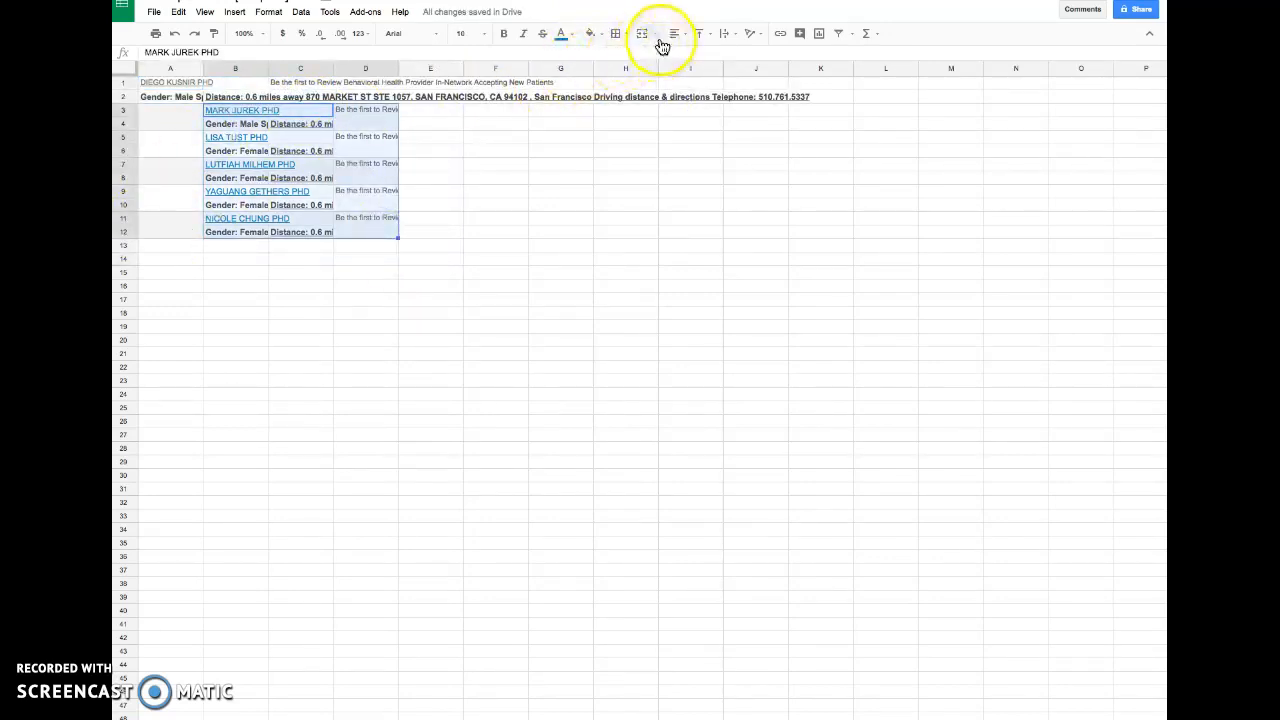
{"action": "left_click", "coordinate": [673, 108]}
{"action": "left_click", "coordinate": [390, 356]}
- Unmerge the merged cells in column A for rows 3 to 12
{"action": "left_click_drag", "start_coordinate": [190, 119], "coordinate": [181, 270]}
{"action": "left_click_drag", "start_coordinate": [171, 128], "coordinate": [176, 222]}
{"action": "left_click", "coordinate": [656, 34]}
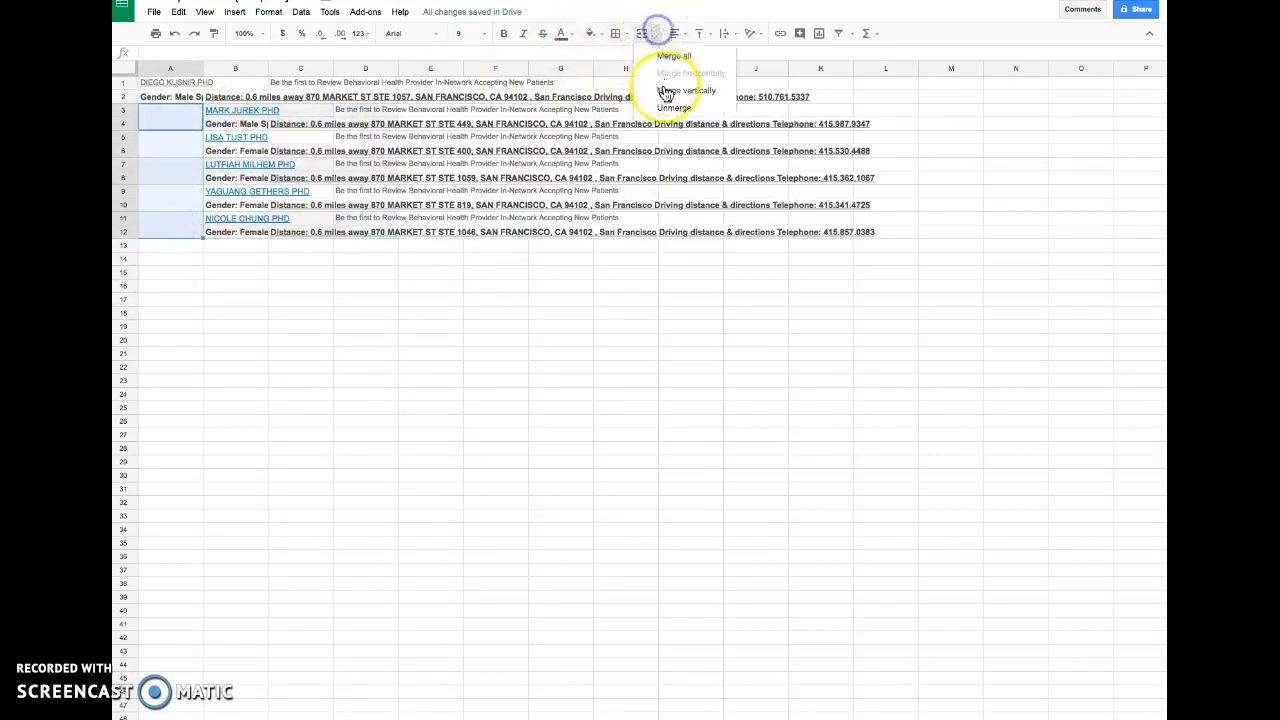
{"action": "left_click", "coordinate": [665, 106]}
{"action": "left_click", "coordinate": [366, 334]}
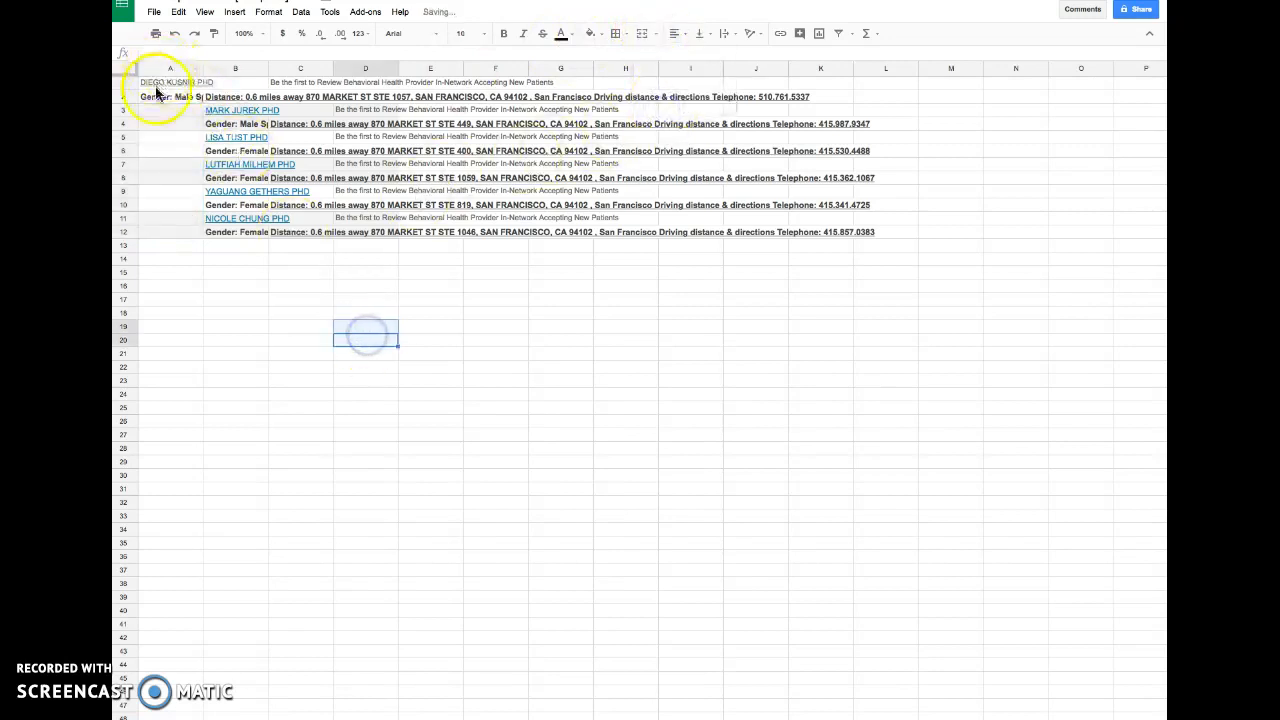
{"action": "left_click_drag", "start_coordinate": [157, 85], "coordinate": [214, 90]}
{"action": "left_click", "coordinate": [665, 33]}
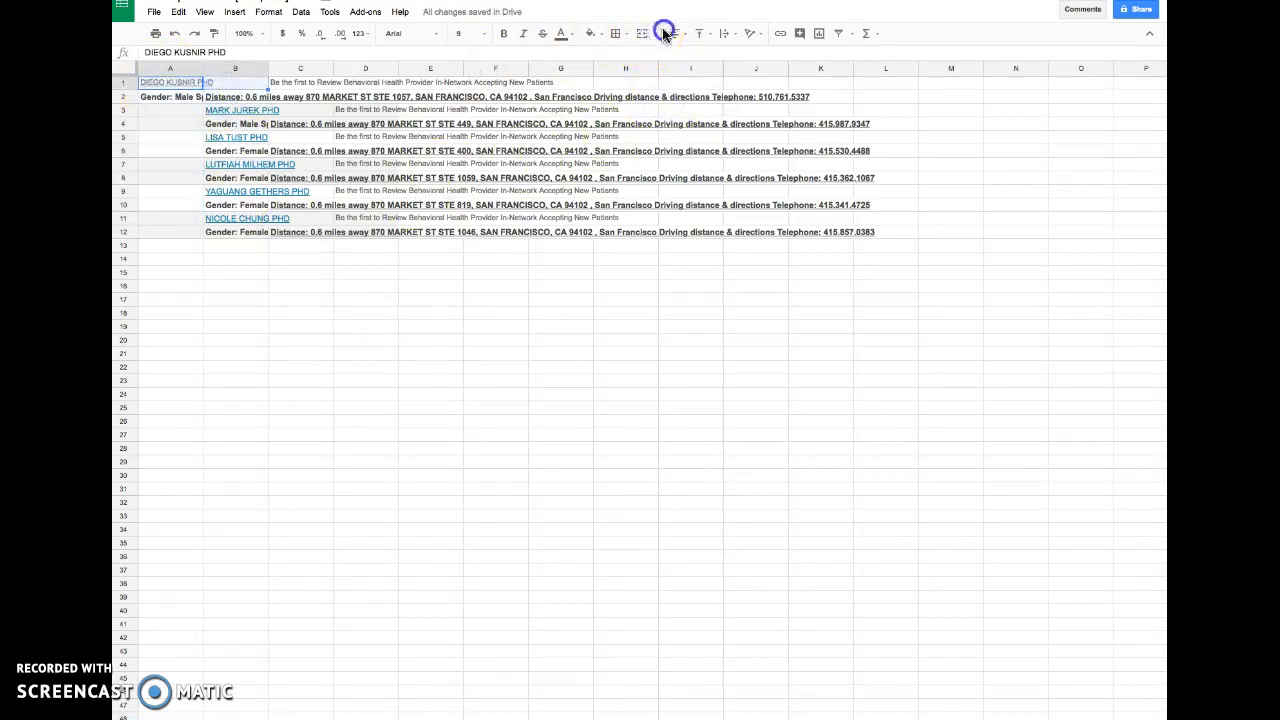
{"action": "left_click_drag", "start_coordinate": [235, 408], "coordinate": [235, 381]}
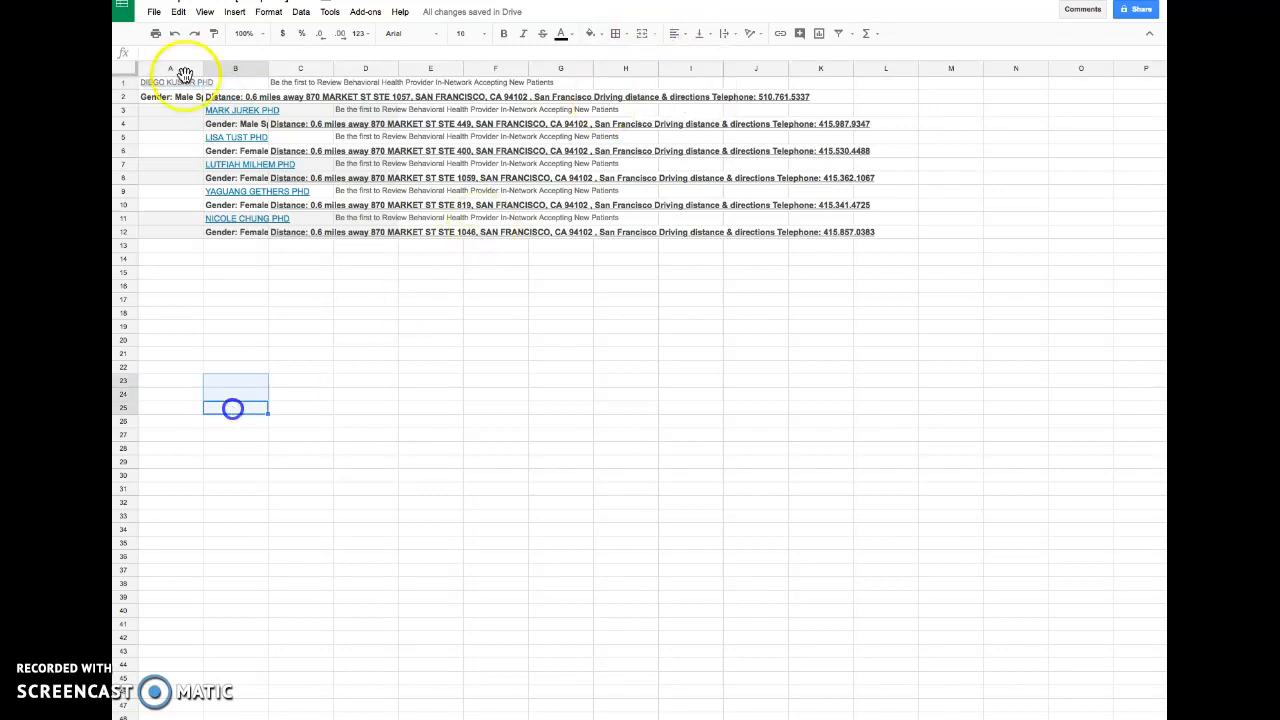
- Copy the first provider's cells from rows 1 and 2 and paste them one column over, starting at B1
{"action": "left_click_drag", "start_coordinate": [172, 86], "coordinate": [434, 97]}
{"action": "key", "text": "super+c"}
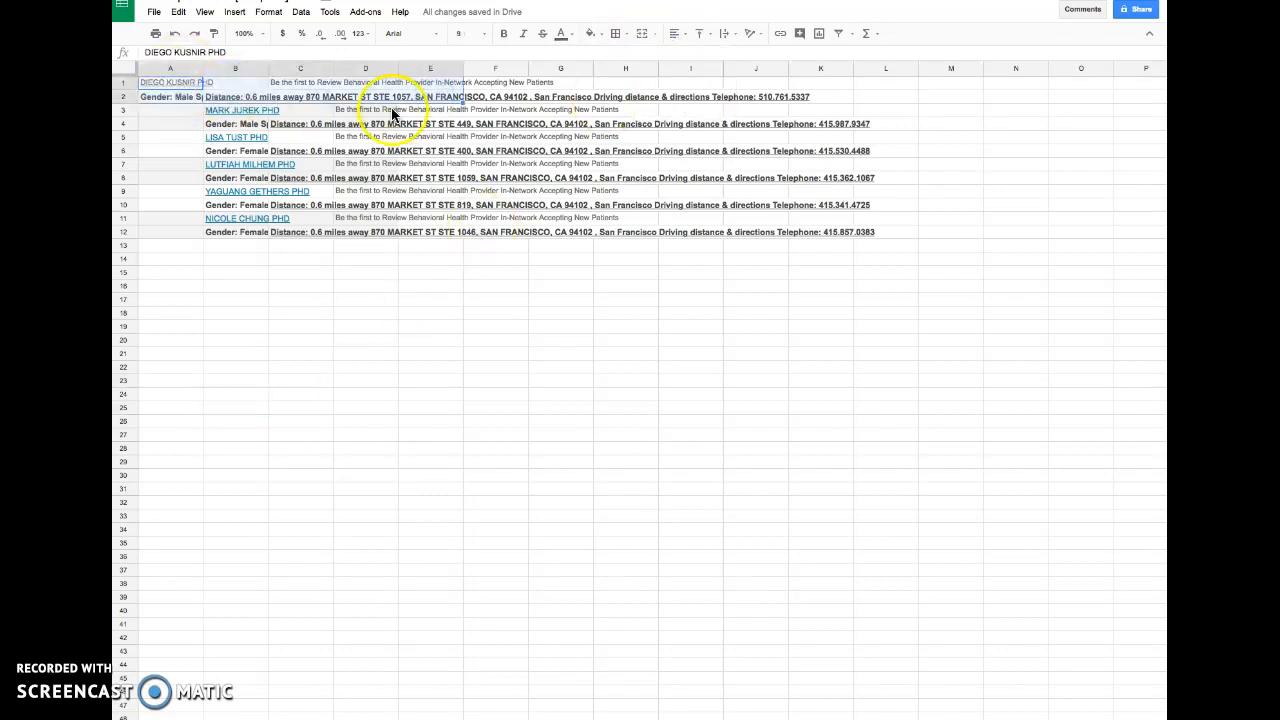
{"action": "left_click", "coordinate": [235, 84]}
{"action": "key", "text": "super+v"}
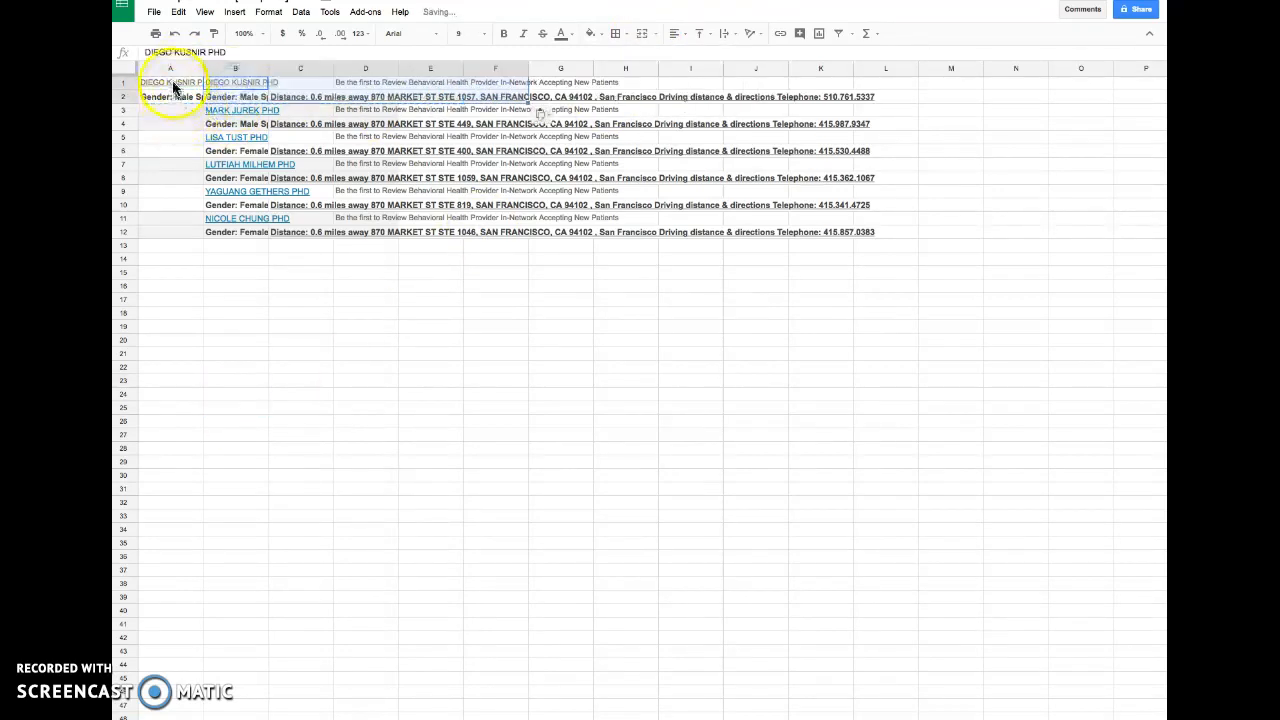
- Clear the contents of column A in rows 1 to 13
{"action": "left_click_drag", "start_coordinate": [171, 86], "coordinate": [171, 255]}
{"action": "key", "text": "BackSpace"}
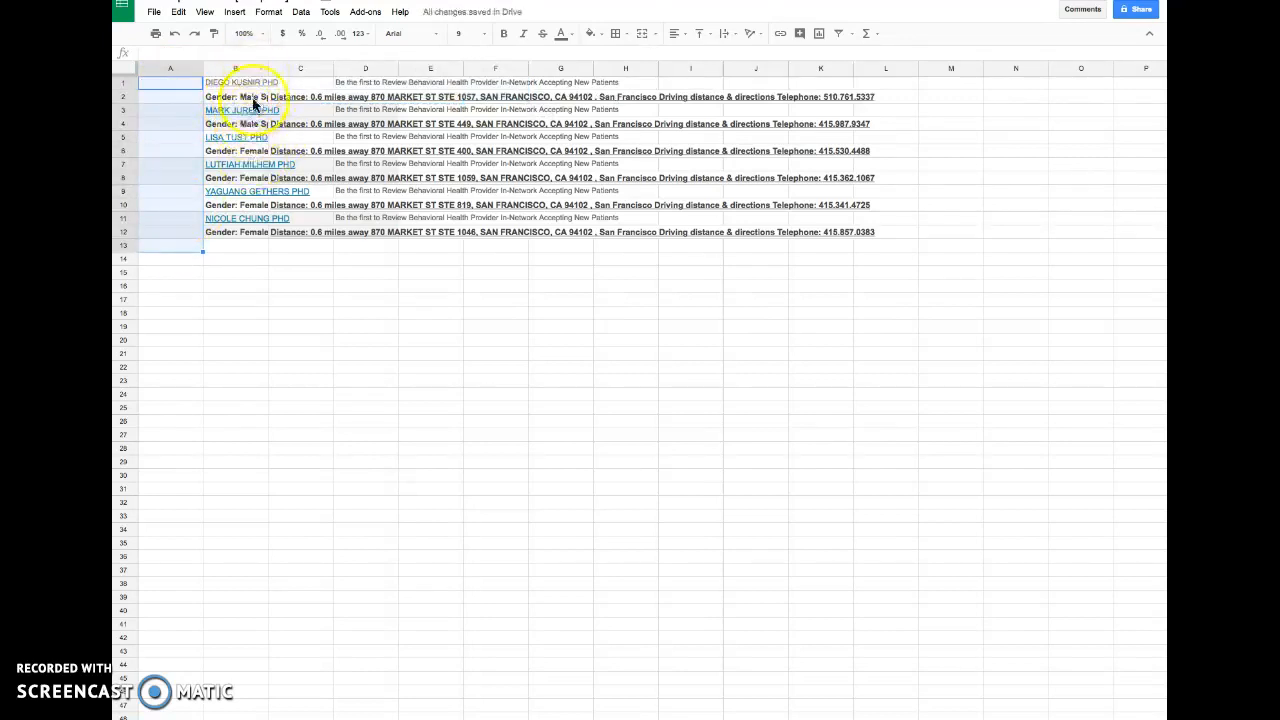
- Paste the copied listing cells into column L starting at cell L2
{"action": "left_click_drag", "start_coordinate": [236, 84], "coordinate": [252, 219]}
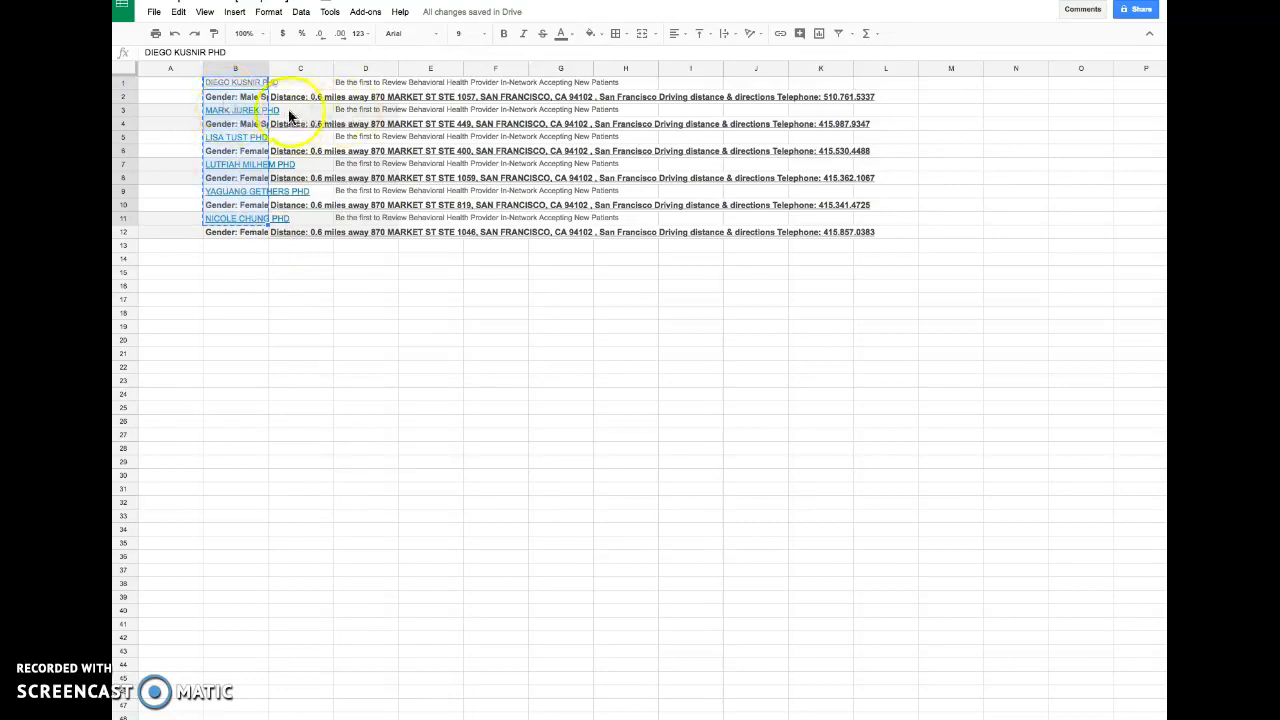
{"action": "left_click", "coordinate": [900, 99]}
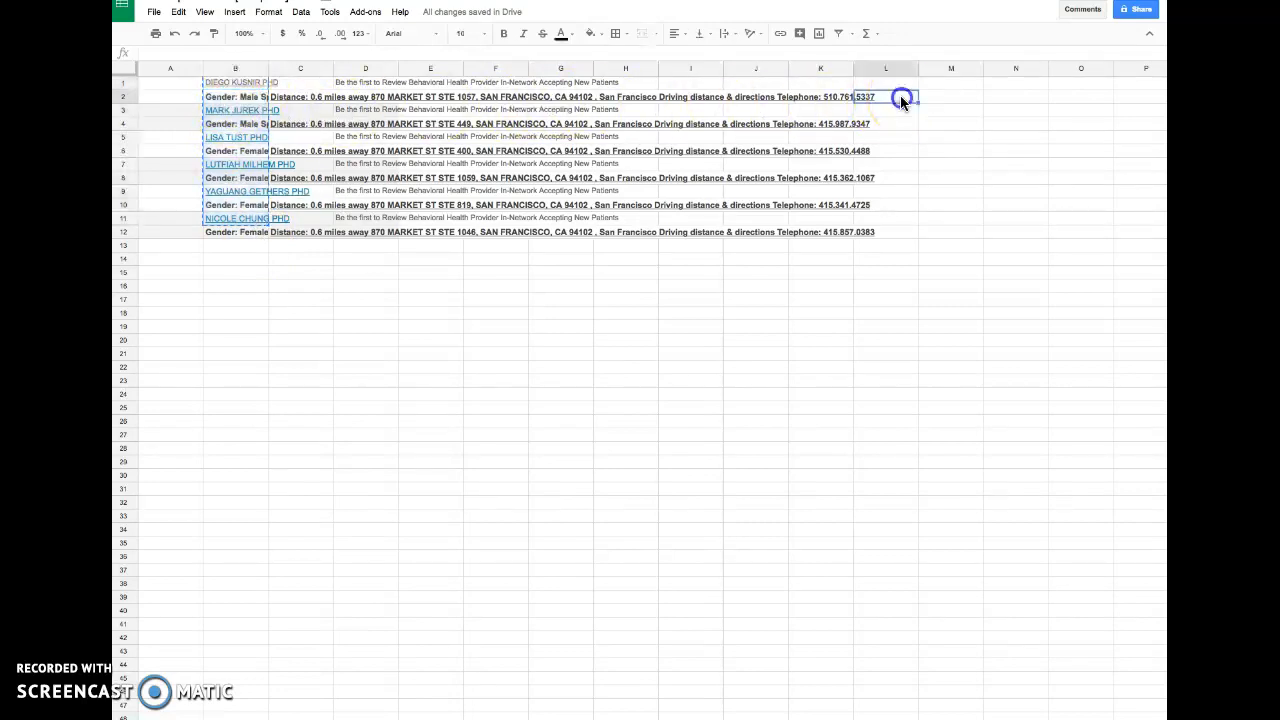
{"action": "key", "text": "ctrl+v"}
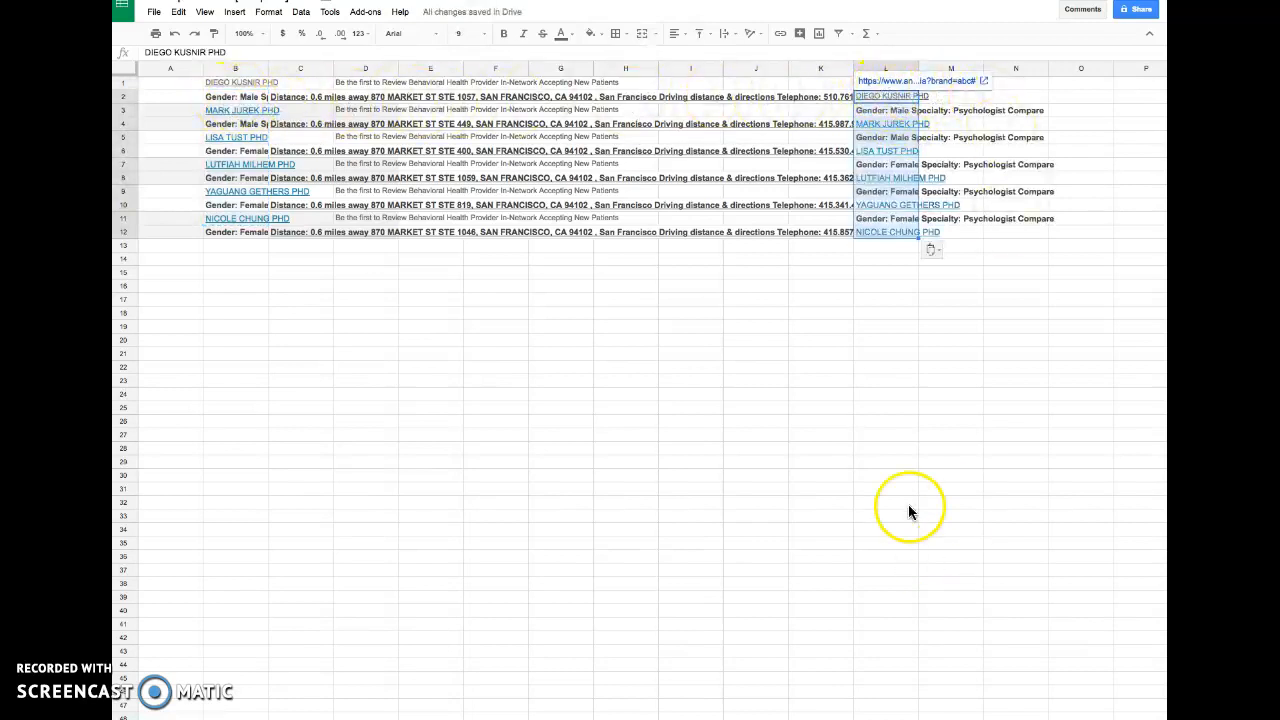
- Sort the sheet by column L from A to Z
{"action": "left_click", "coordinate": [886, 312]}
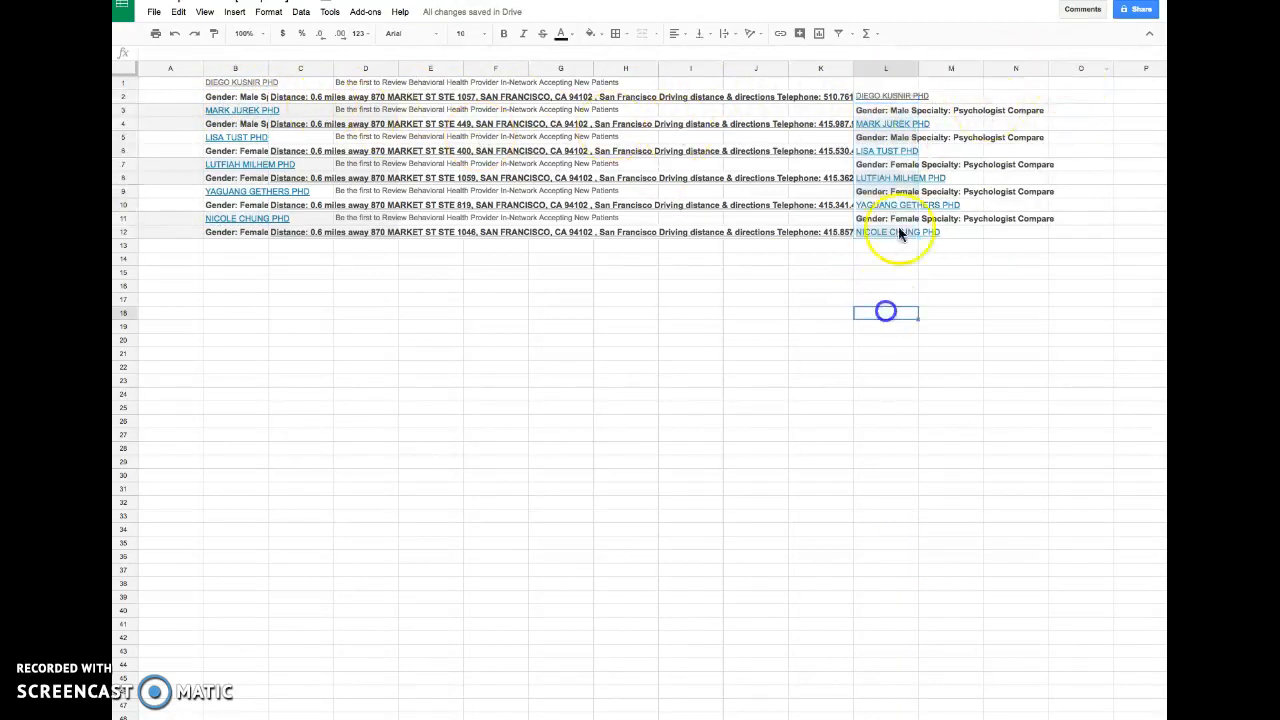
{"action": "left_click", "coordinate": [912, 69]}
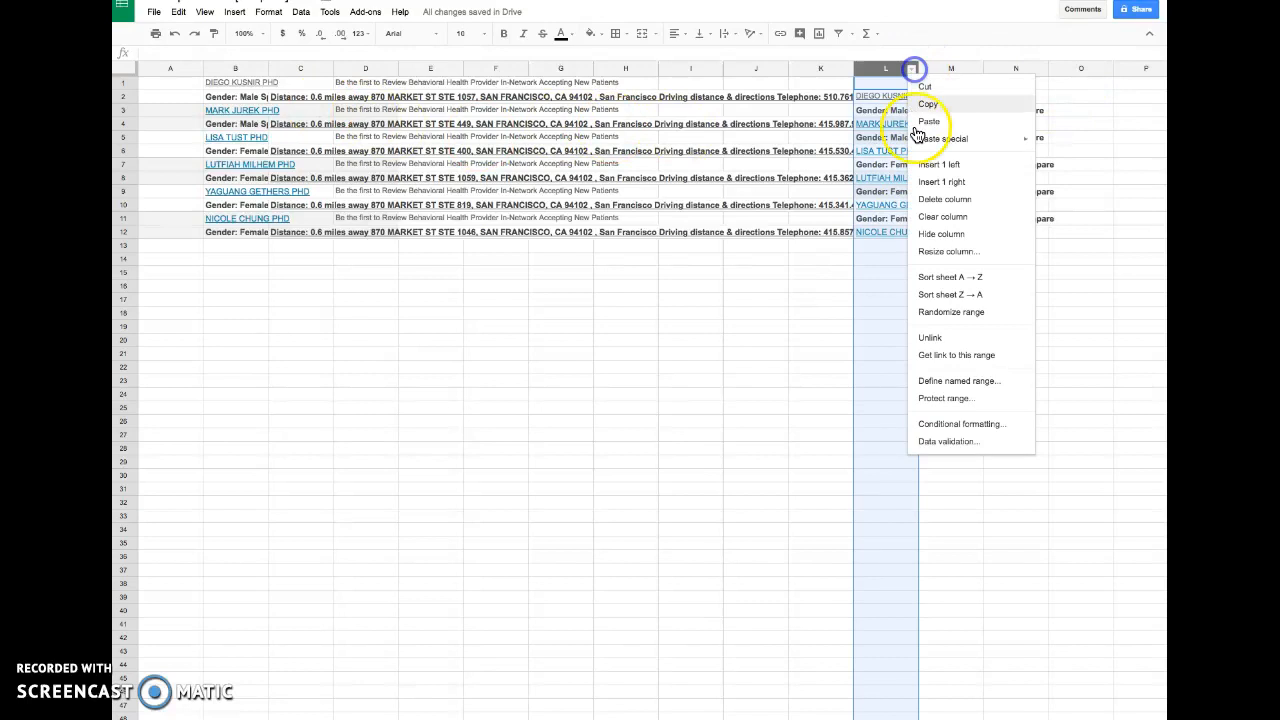
{"action": "left_click", "coordinate": [934, 277]}
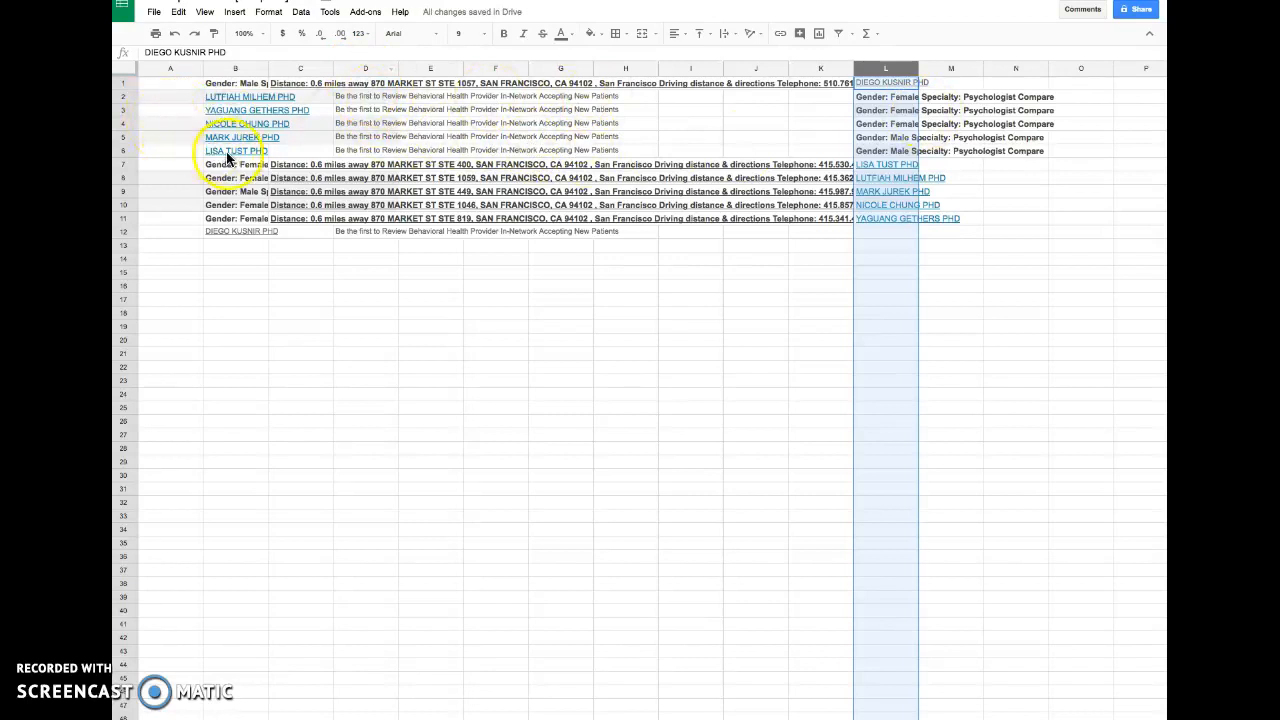
- Delete rows 2 to 6 from the sheet
{"action": "left_click", "coordinate": [125, 96]}
{"action": "left_click", "coordinate": [125, 151], "text": "shift"}
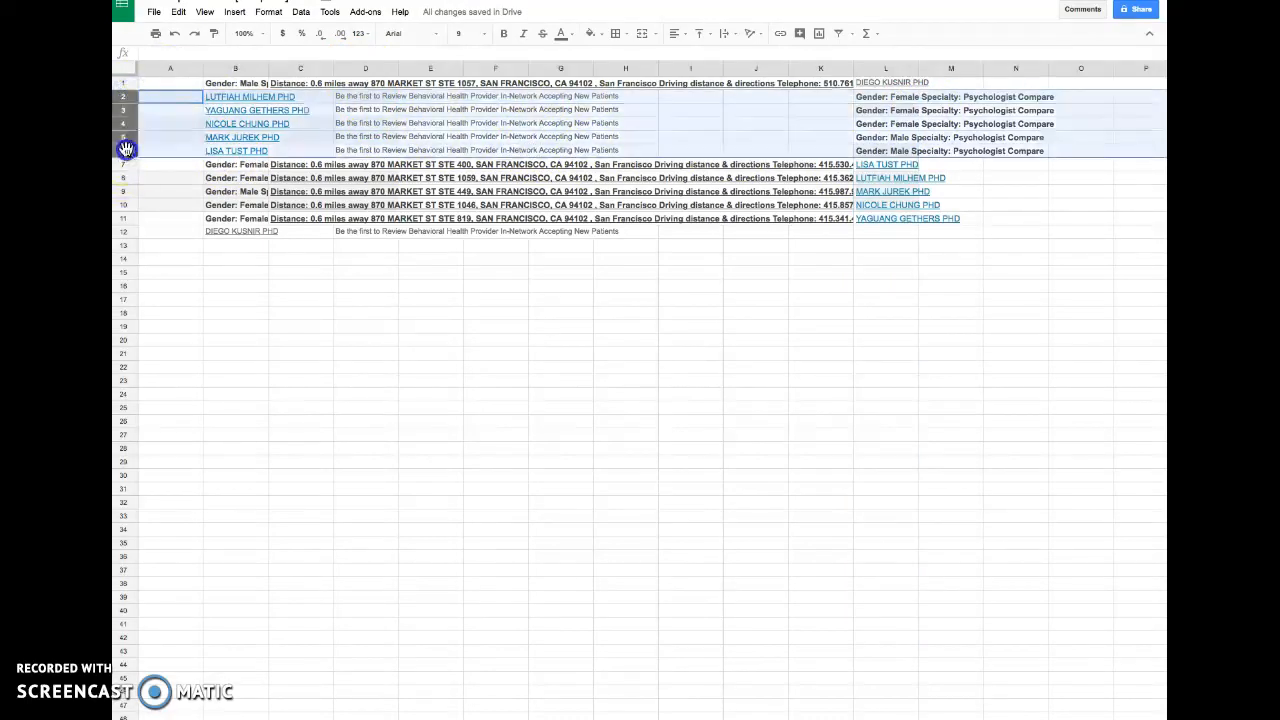
{"action": "right_click", "coordinate": [127, 138]}
{"action": "left_click", "coordinate": [203, 254]}
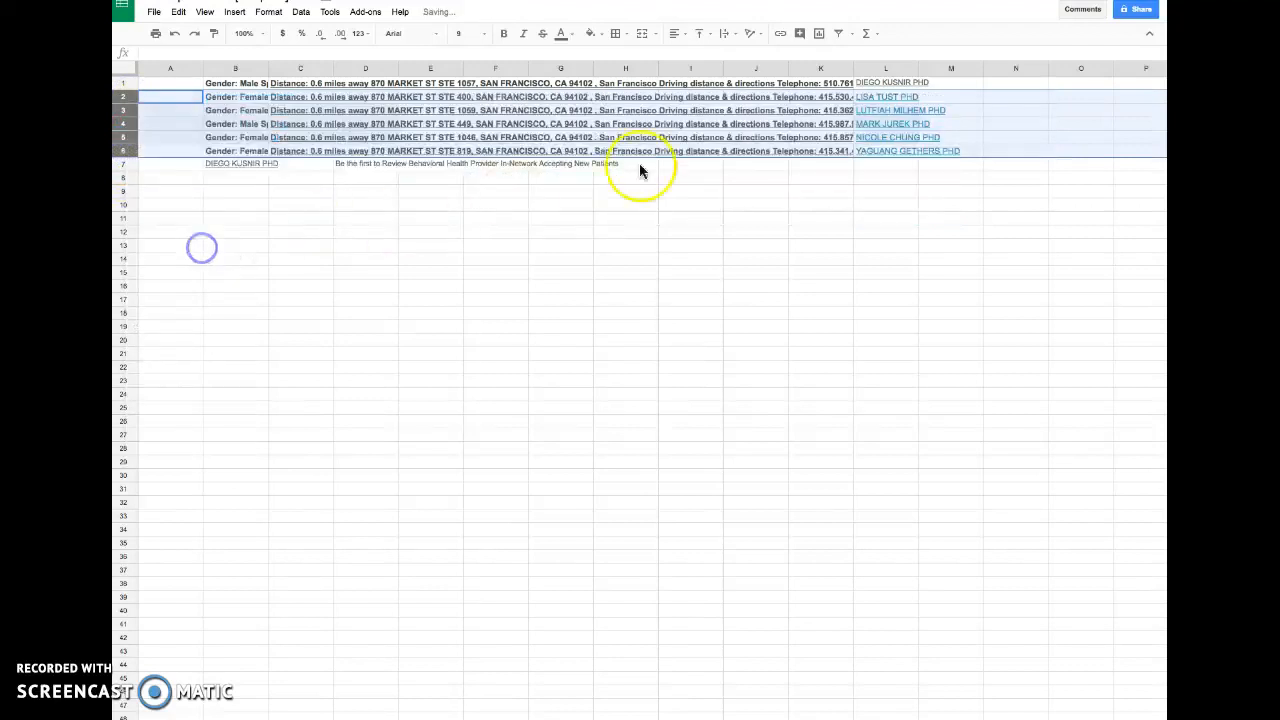
- Move column L to the front of the sheet as column A
{"action": "left_click", "coordinate": [883, 68]}
{"action": "left_click_drag", "start_coordinate": [883, 66], "coordinate": [221, 52]}
{"action": "left_click", "coordinate": [364, 177]}
{"action": "left_click", "coordinate": [311, 112]}
- Copy the whole column D holding the distance, address and telephone details
{"action": "left_click", "coordinate": [158, 53]}
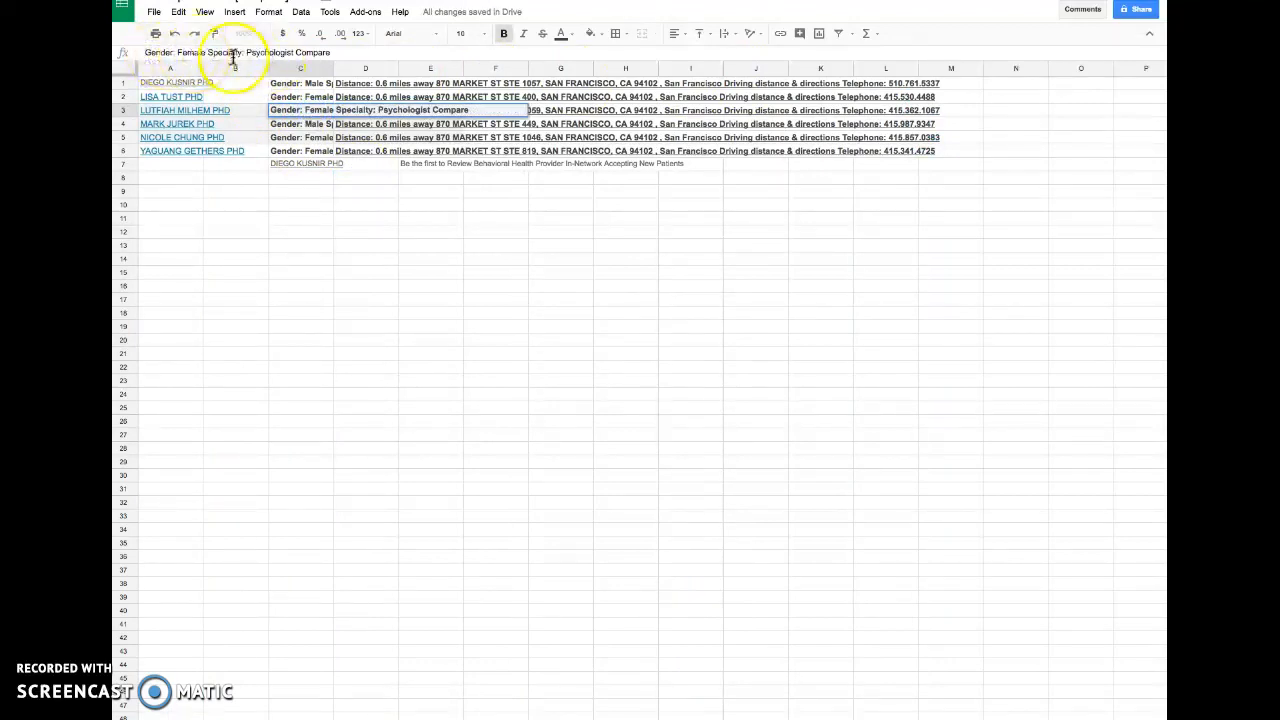
{"action": "left_click", "coordinate": [455, 123]}
{"action": "left_click", "coordinate": [366, 69]}
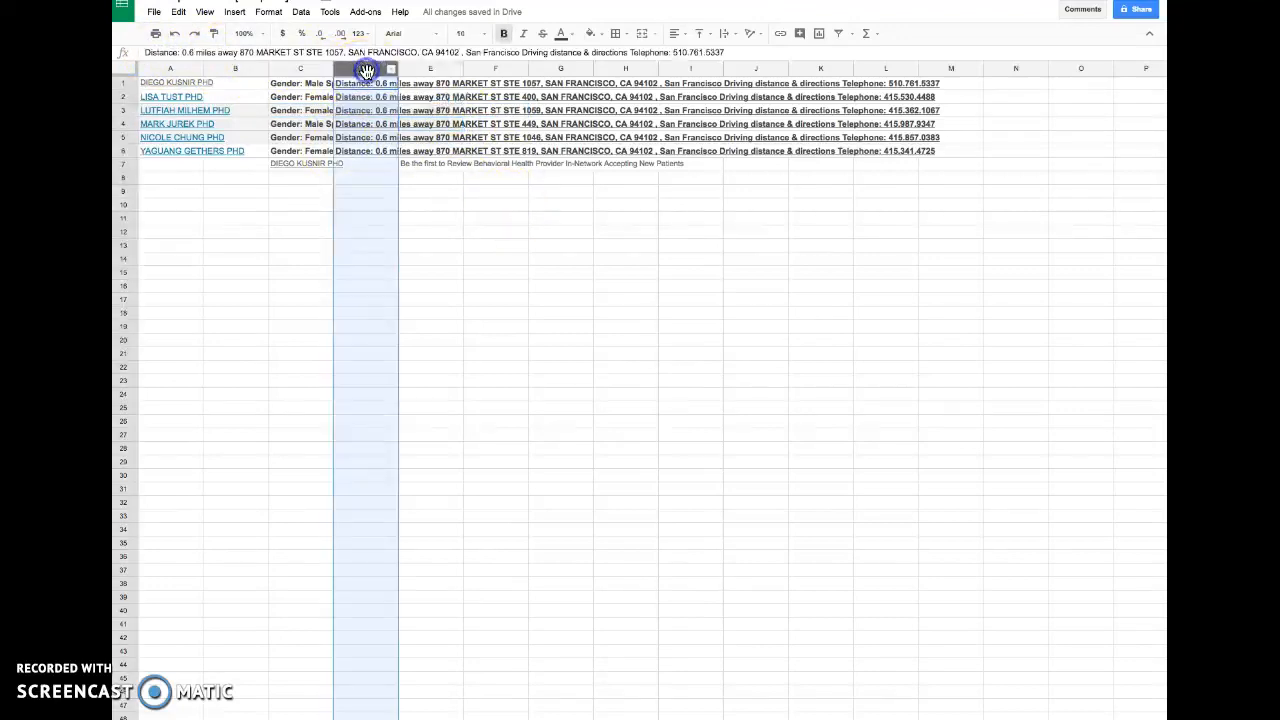
{"action": "key", "text": "ctrl+c"}
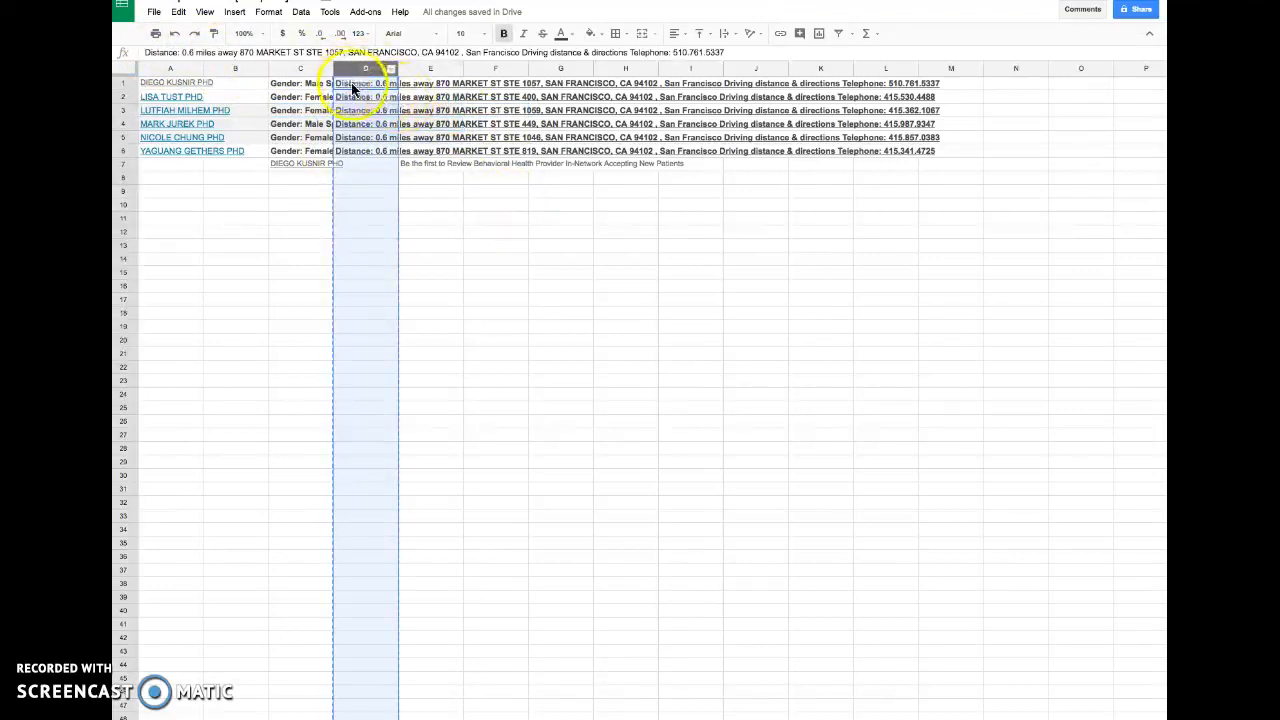
- Paste the copied column back into column D
{"action": "left_click", "coordinate": [496, 259]}
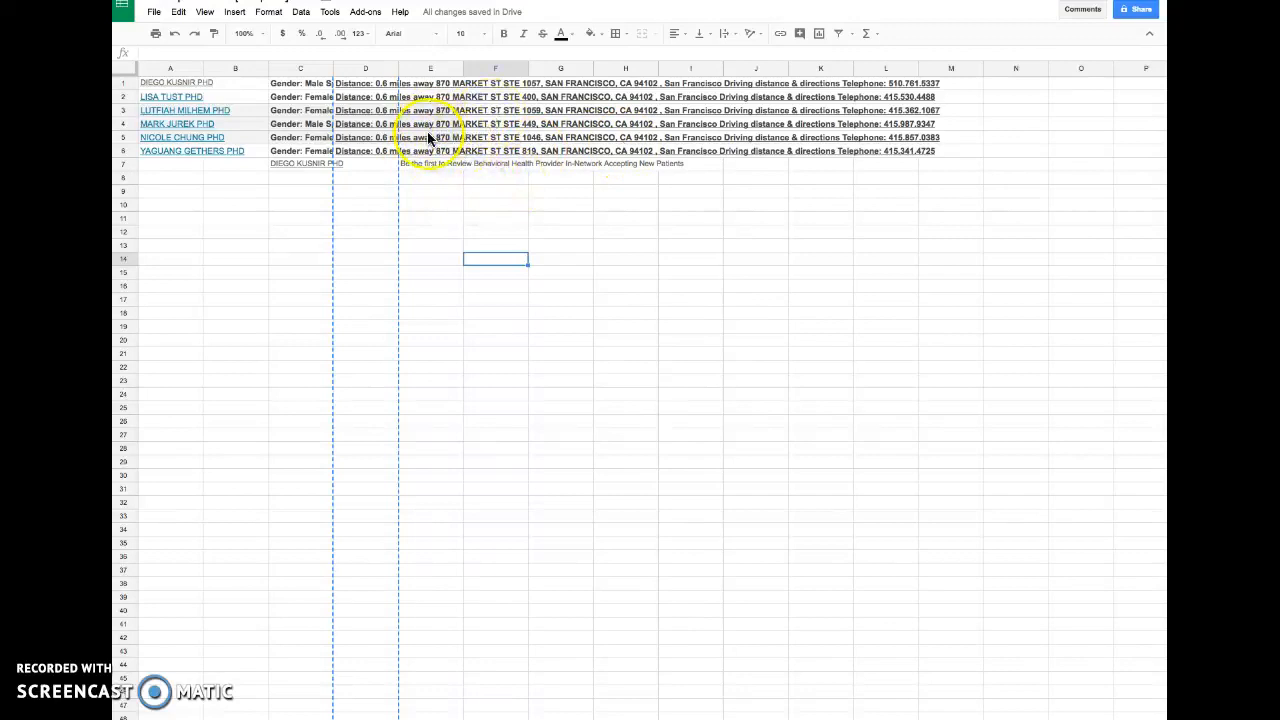
{"action": "left_click", "coordinate": [488, 411]}
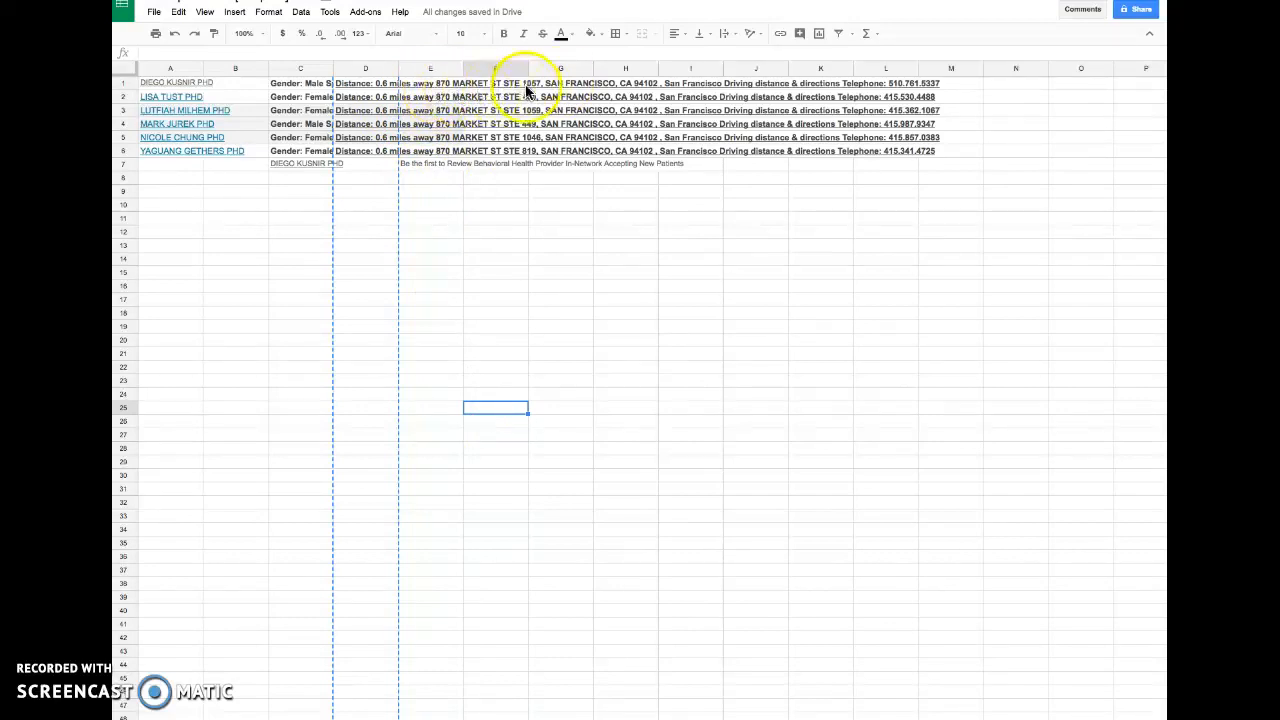
{"action": "left_click", "coordinate": [436, 90]}
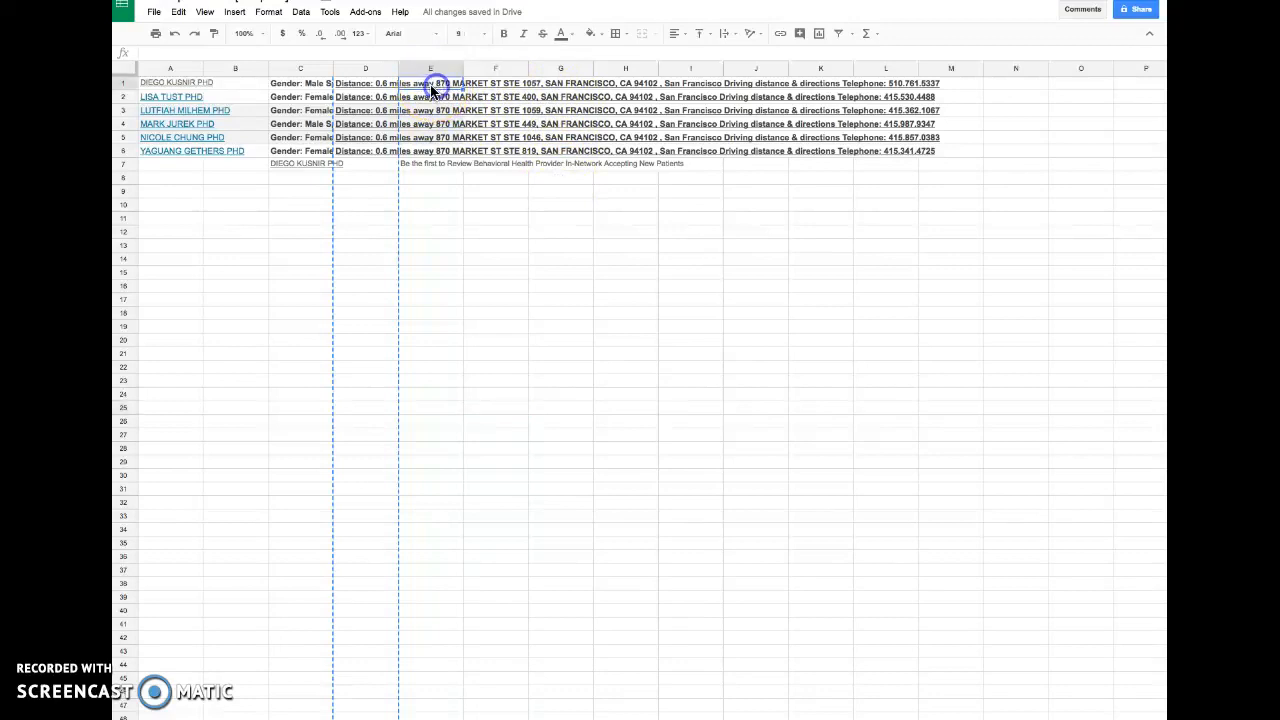
{"action": "left_click", "coordinate": [369, 68]}
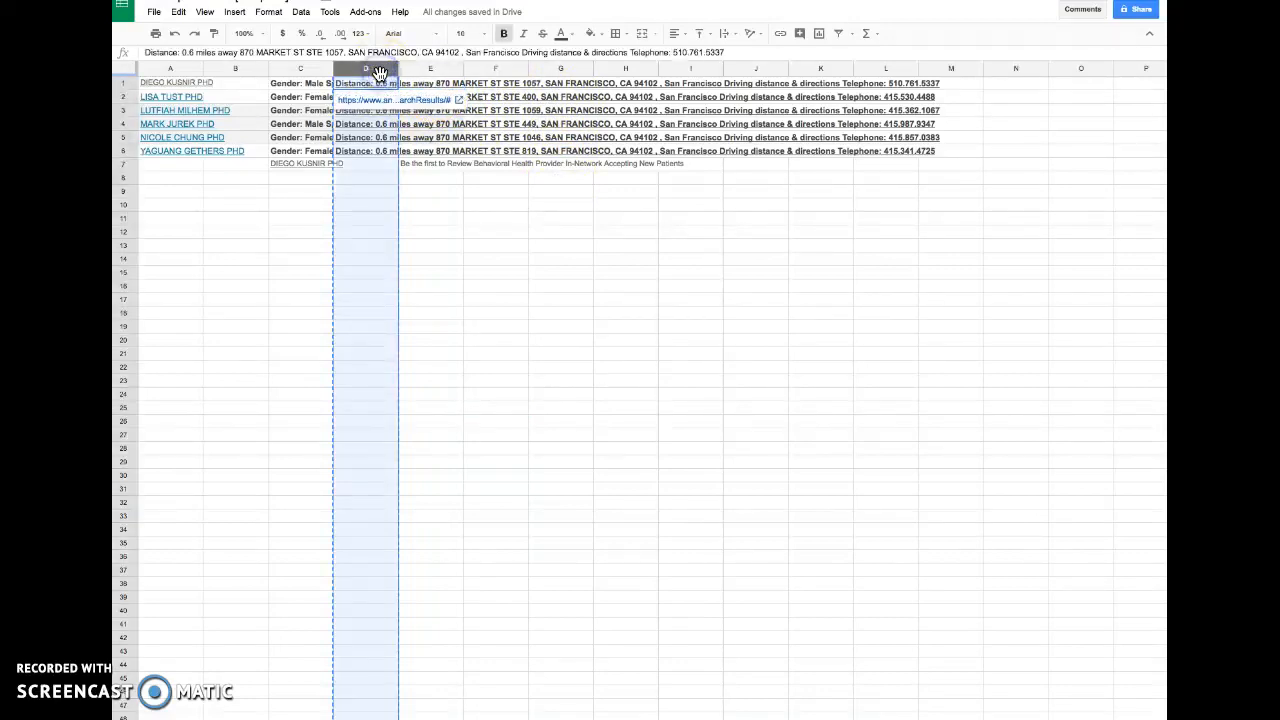
{"action": "key", "text": "super+v"}
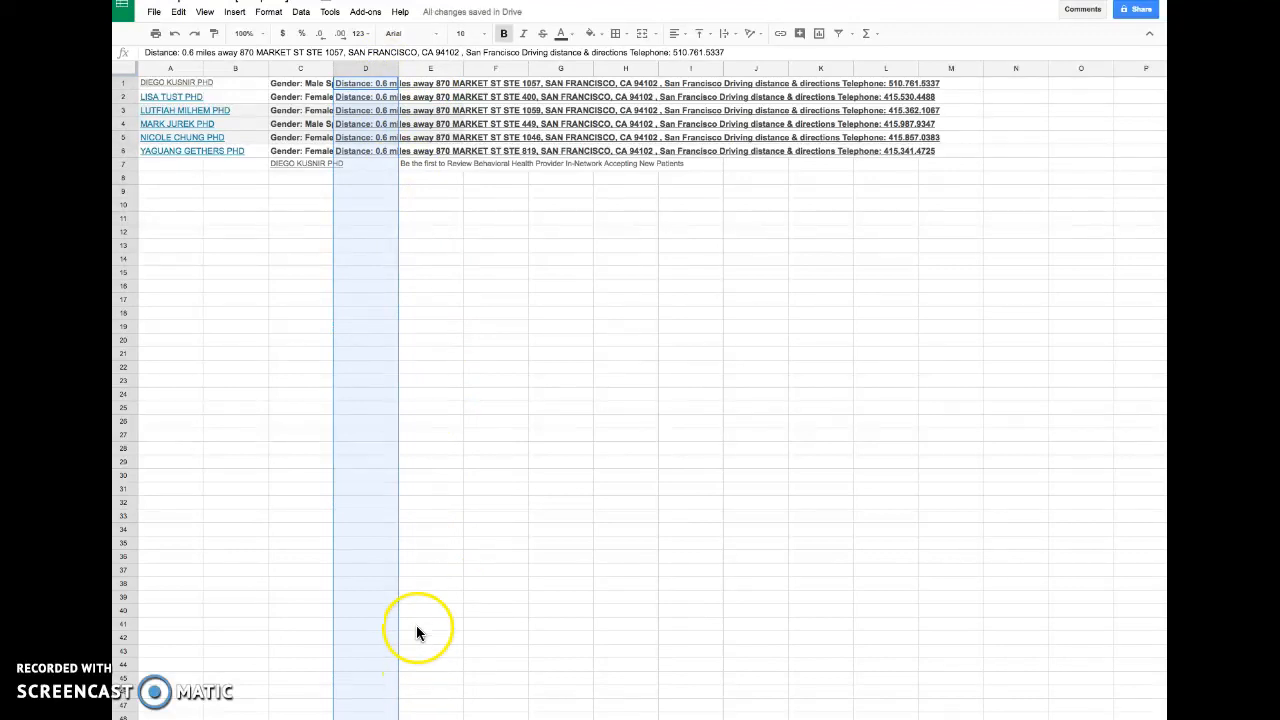
- Try splitting column D's text into columns, then undo and redo the split until the column is unsplit again
{"action": "scroll", "coordinate": [416, 625], "scroll_direction": "down", "scroll_amount": 6}
{"action": "left_click", "coordinate": [417, 518]}
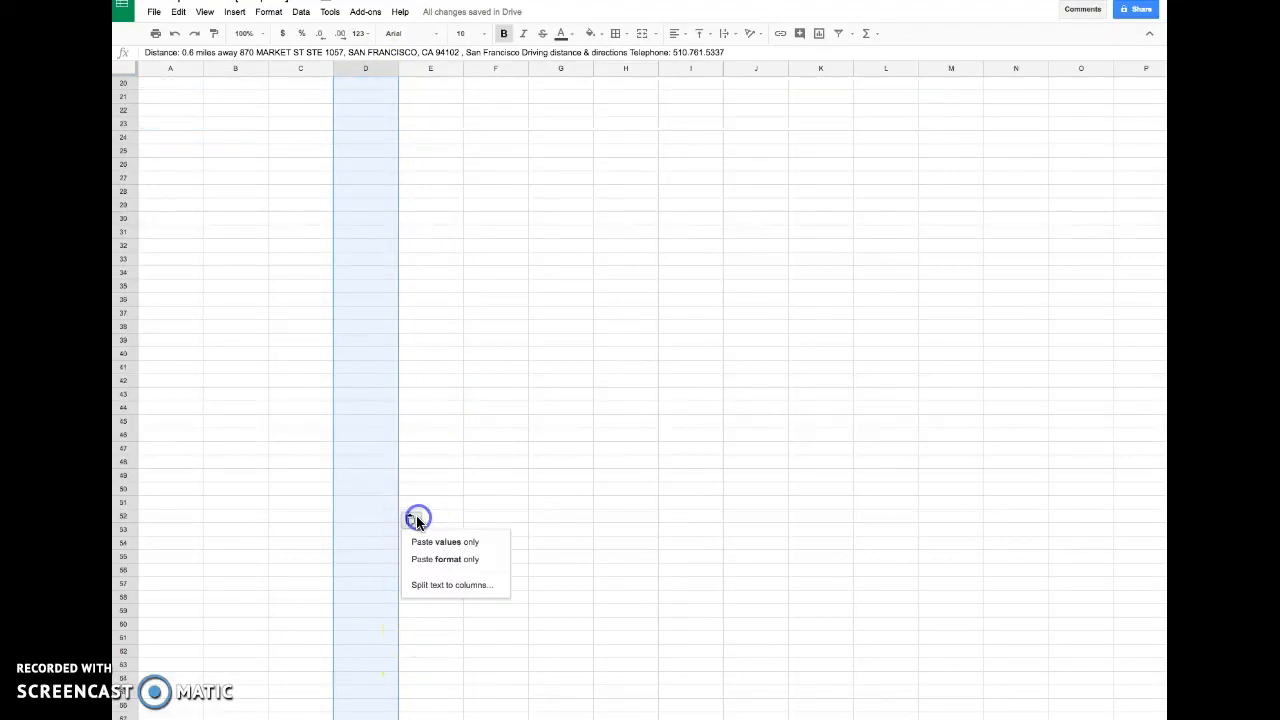
{"action": "left_click", "coordinate": [446, 585]}
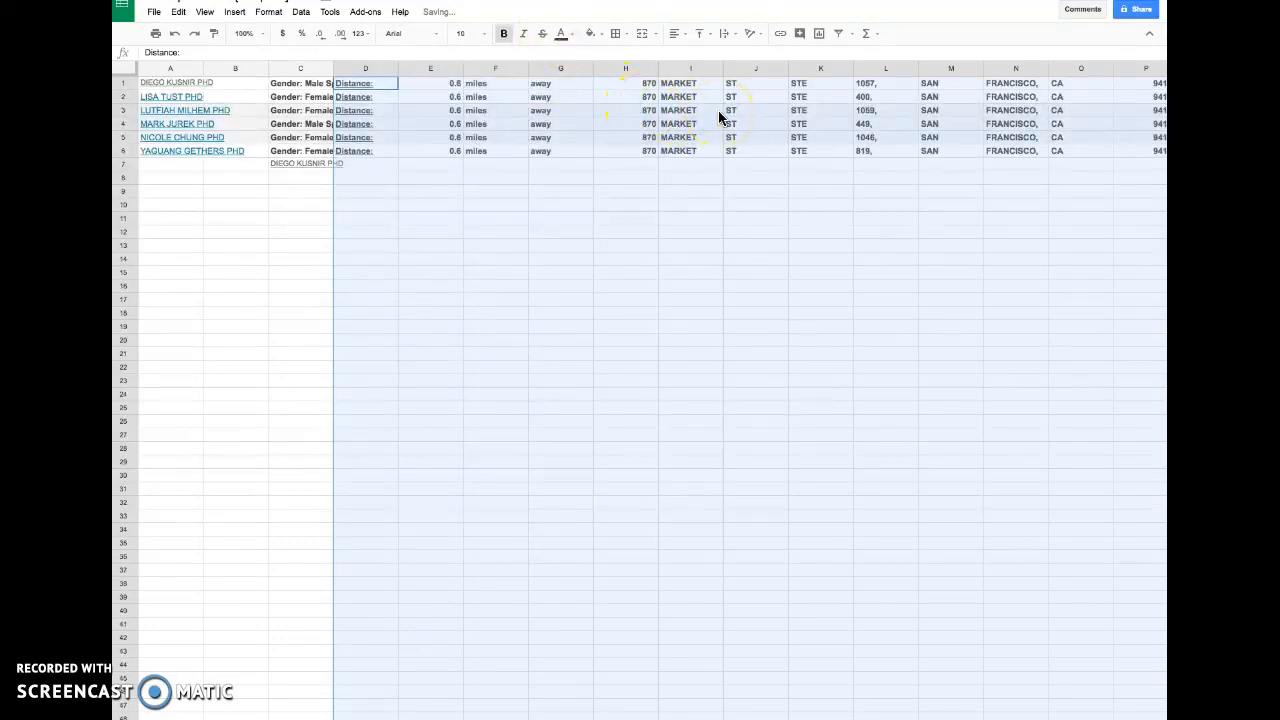
{"action": "key", "text": "super+z"}
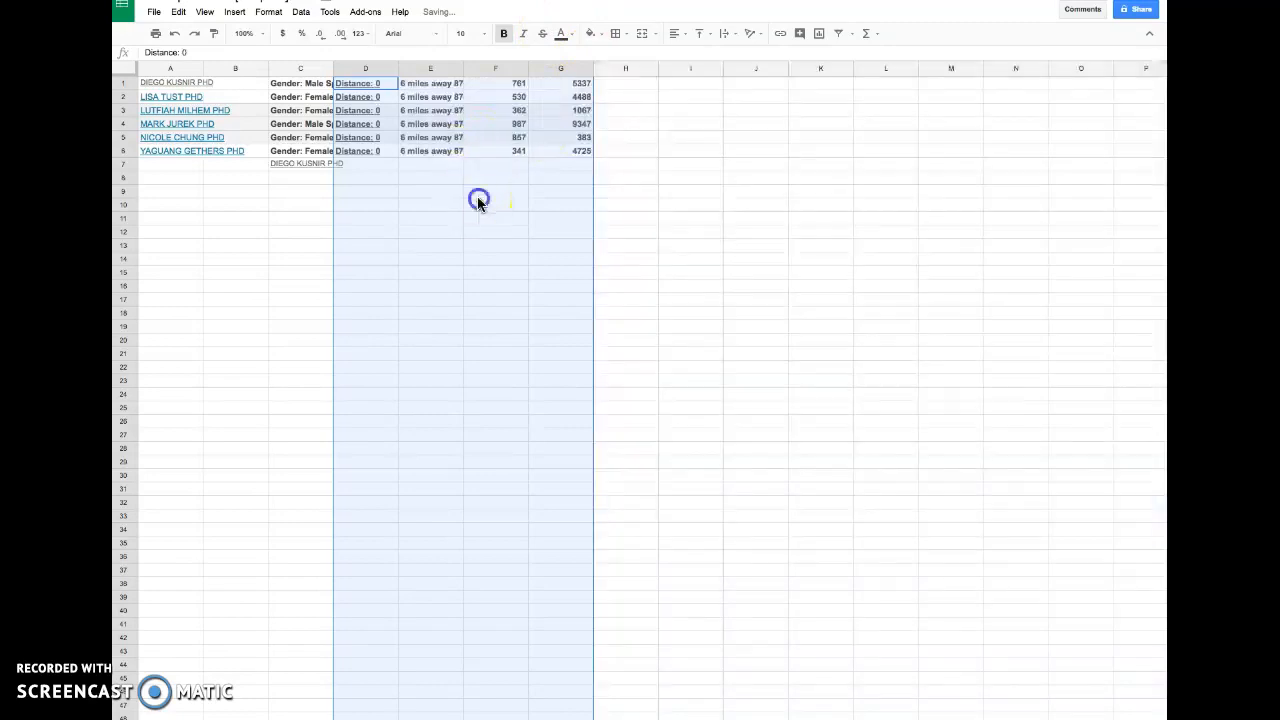
{"action": "left_click", "coordinate": [478, 194]}
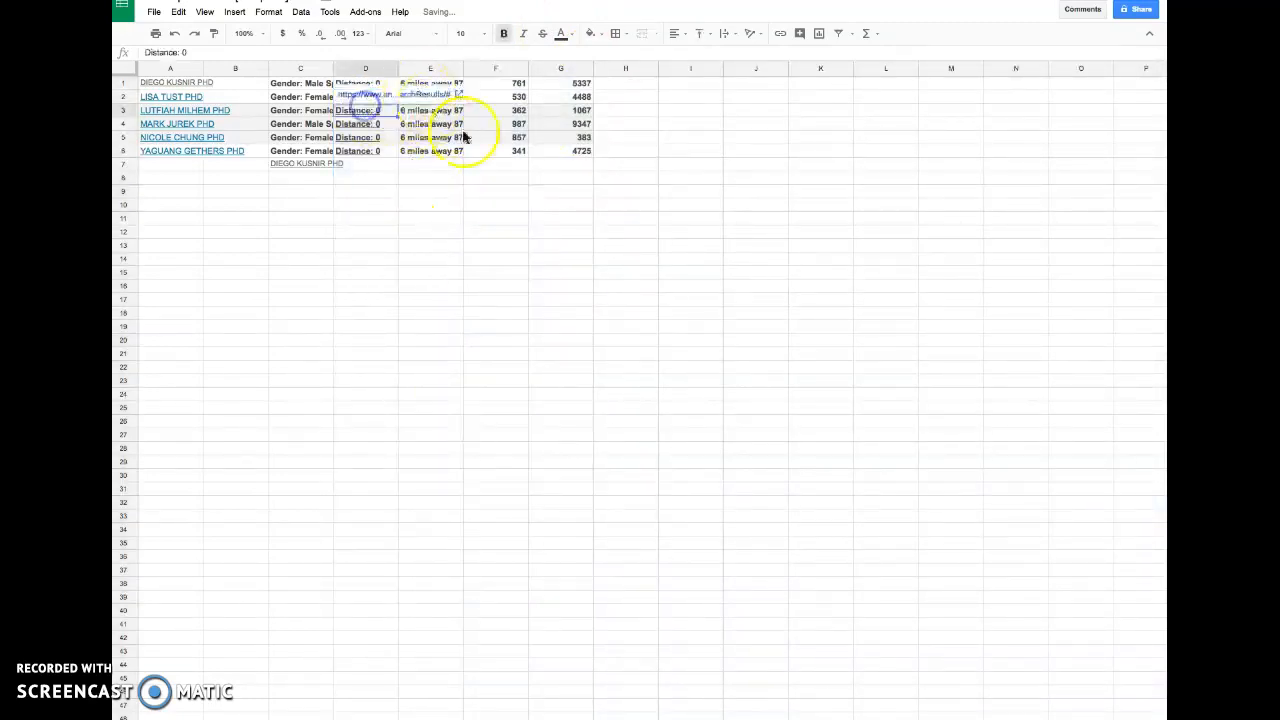
{"action": "left_click", "coordinate": [430, 137]}
{"action": "key", "text": "super+shift+z"}
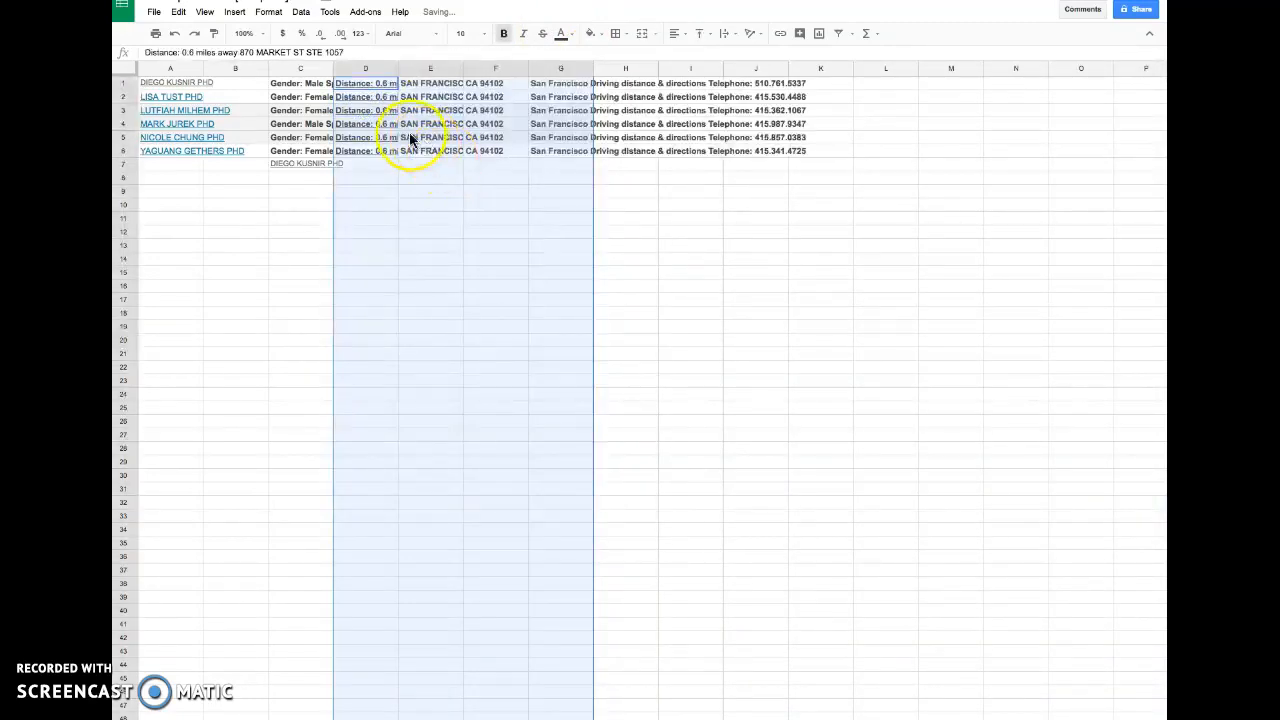
{"action": "left_click", "coordinate": [420, 136]}
{"action": "key", "text": "super+z"}
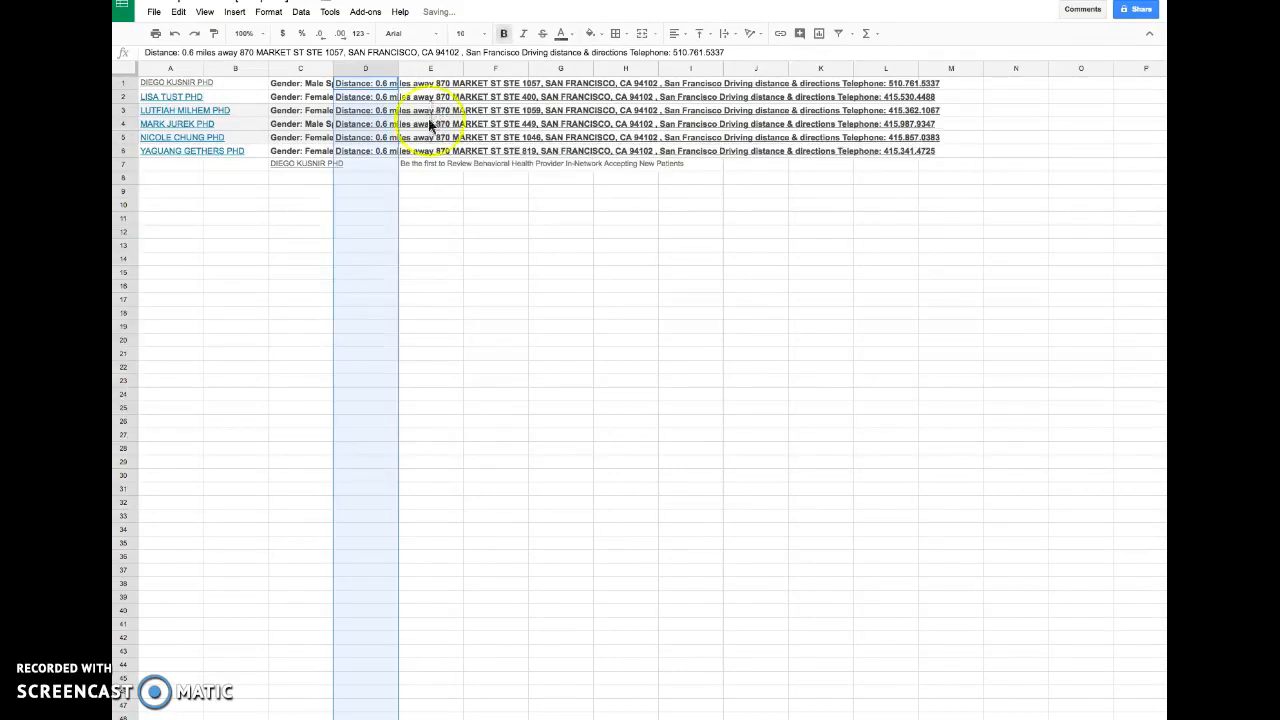
{"action": "left_click", "coordinate": [420, 203]}
{"action": "left_click", "coordinate": [432, 84]}
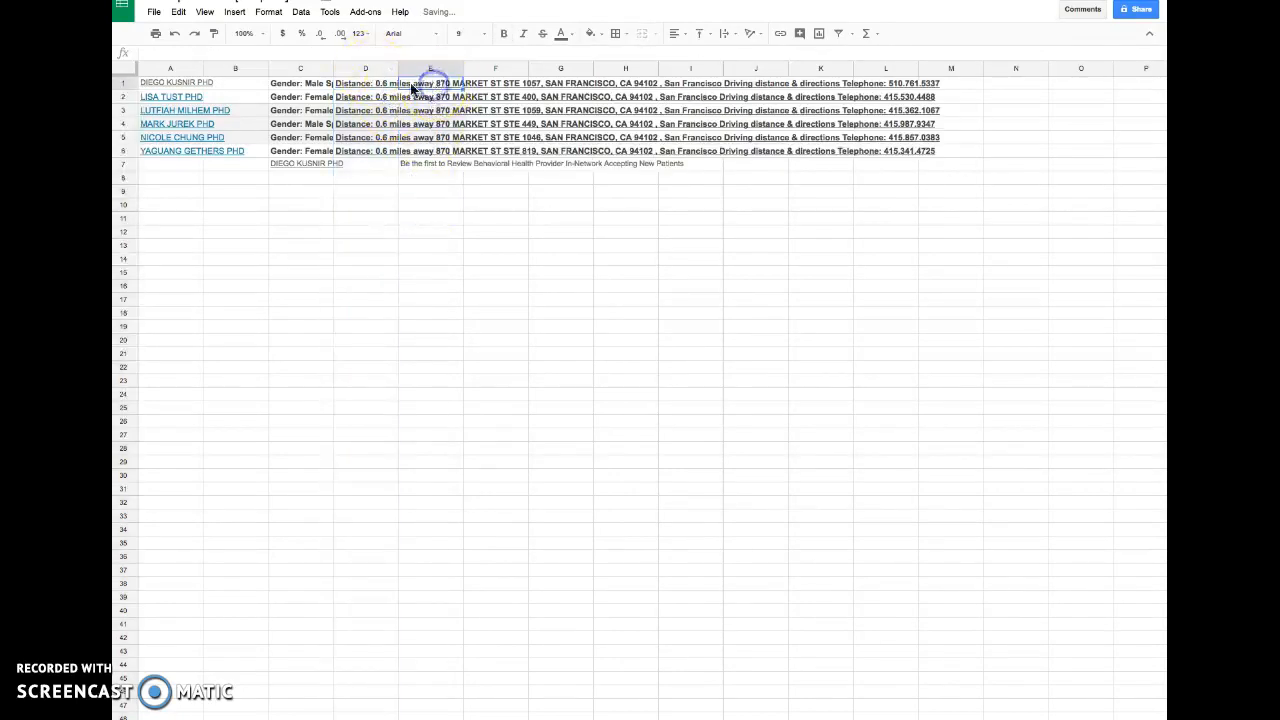
- Split column D's text into separate columns at the commas
{"action": "left_click", "coordinate": [370, 68]}
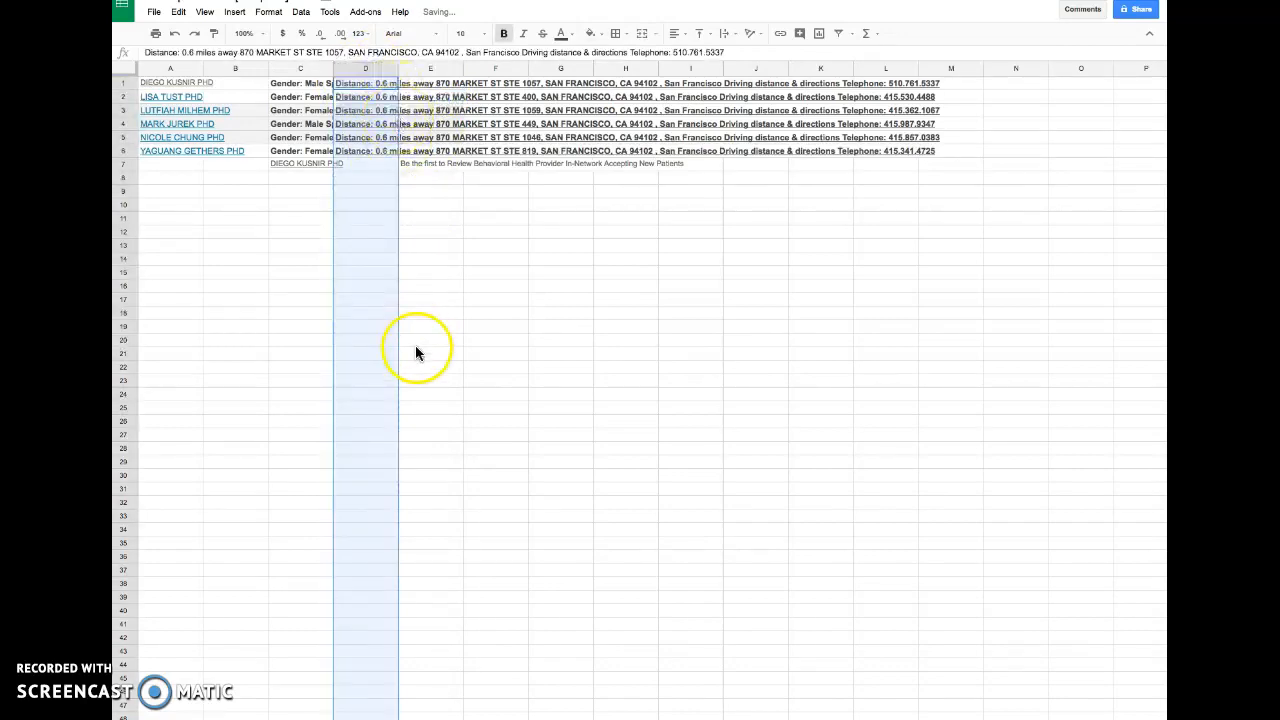
{"action": "scroll", "coordinate": [415, 345], "scroll_direction": "down", "scroll_amount": 6}
{"action": "left_click", "coordinate": [415, 535]}
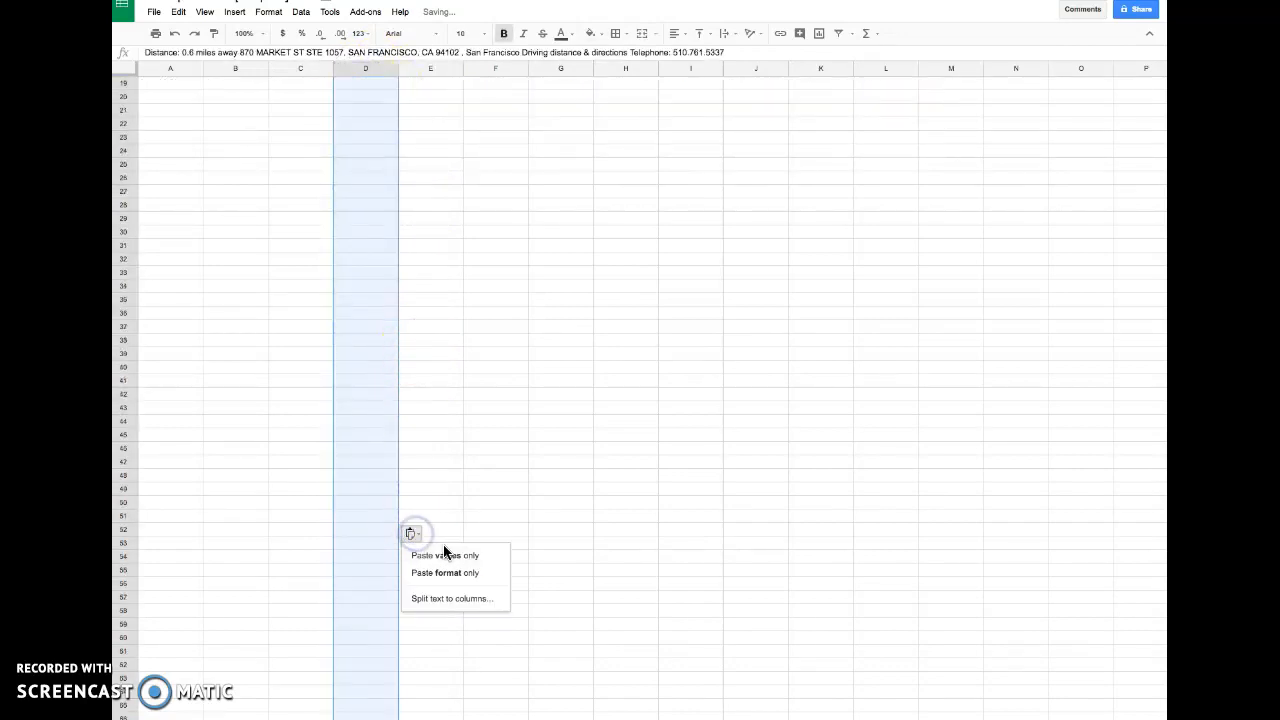
{"action": "left_click", "coordinate": [446, 600]}
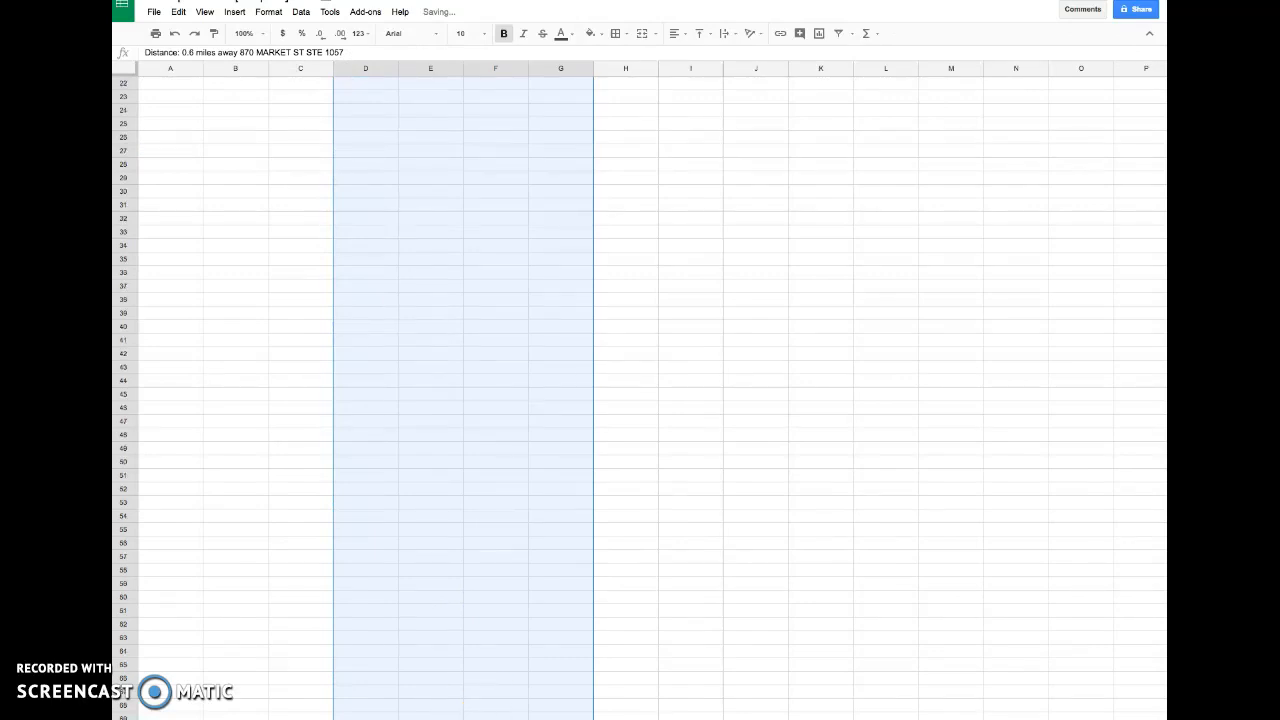
- Delete the empty rows 10 to 995 from the sheet
{"action": "scroll", "coordinate": [626, 606], "scroll_direction": "up", "scroll_amount": 17}
{"action": "left_click", "coordinate": [625, 598]}
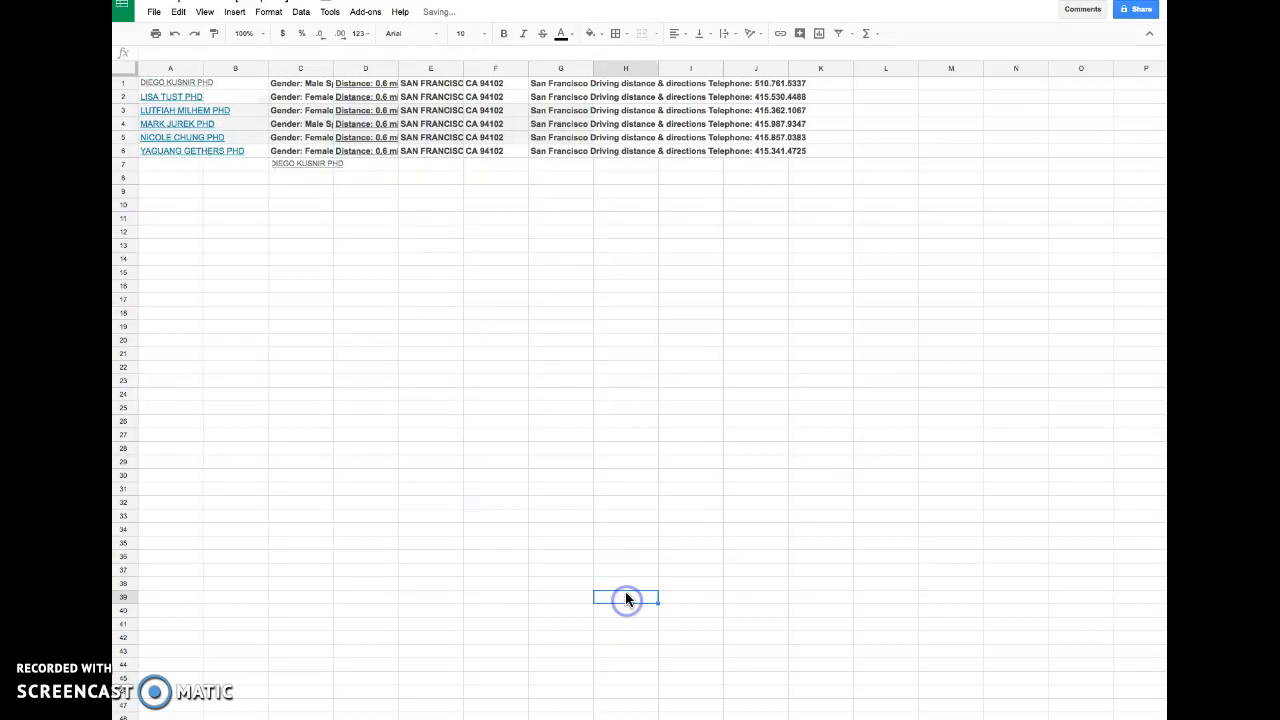
{"action": "left_click", "coordinate": [630, 613]}
{"action": "left_click", "coordinate": [124, 205]}
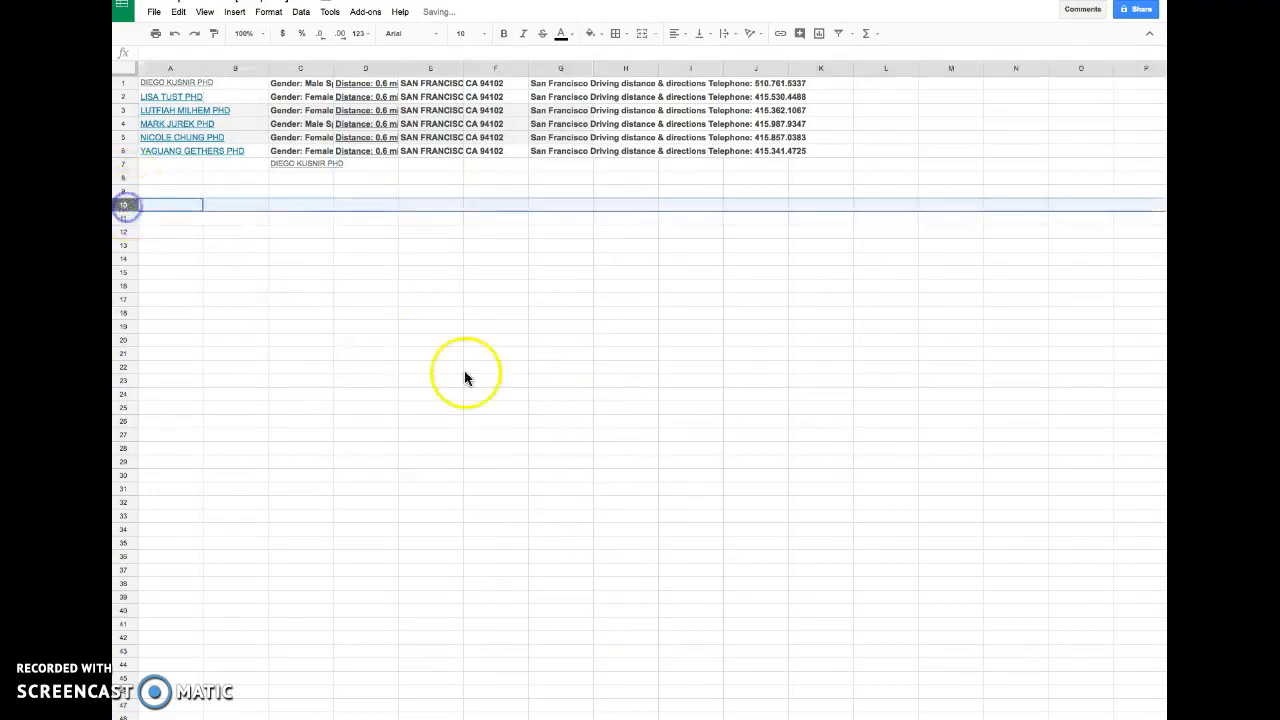
{"action": "scroll", "coordinate": [380, 343], "scroll_direction": "down", "scroll_amount": 20}
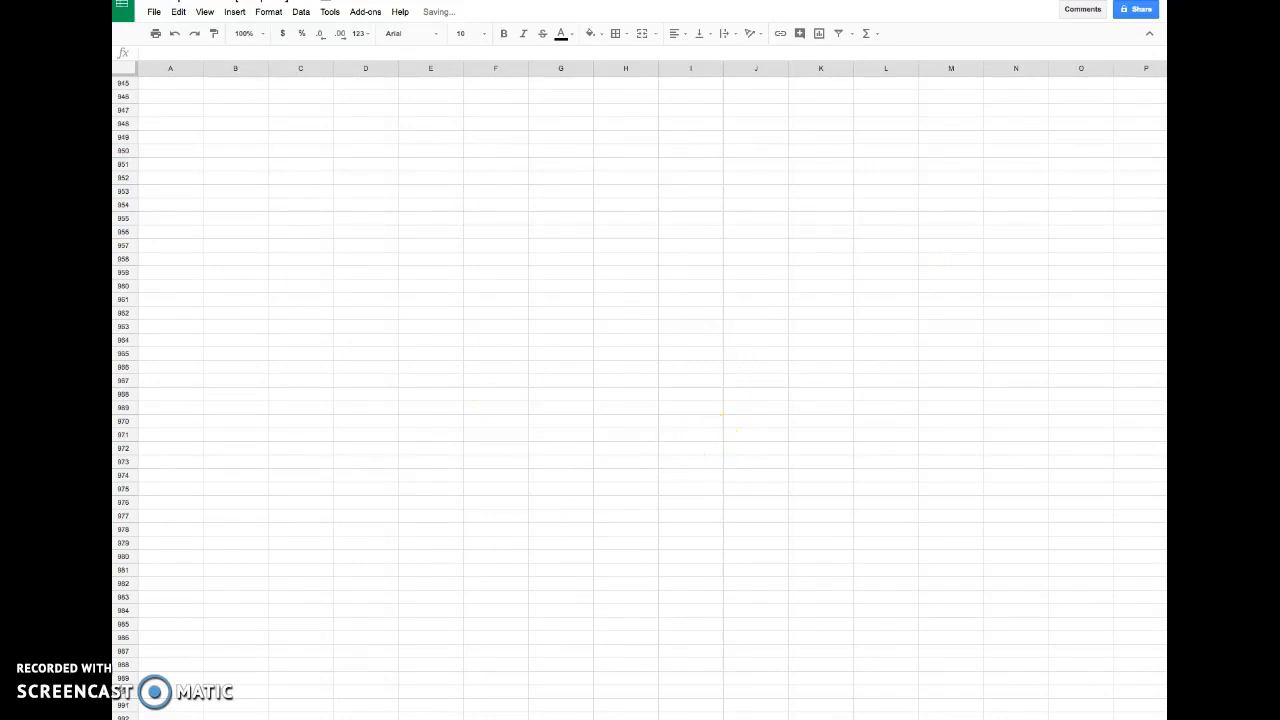
{"action": "left_click", "coordinate": [123, 717], "text": "shift"}
{"action": "right_click", "coordinate": [130, 614]}
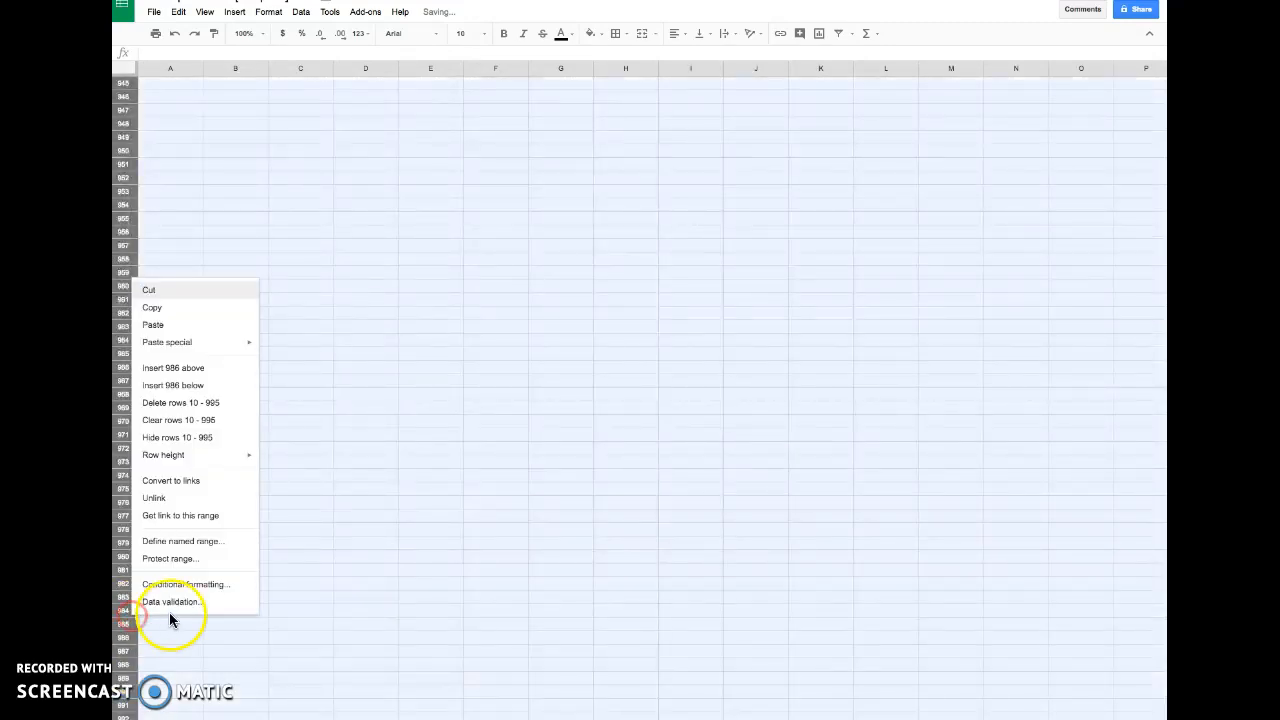
{"action": "left_click", "coordinate": [217, 409]}
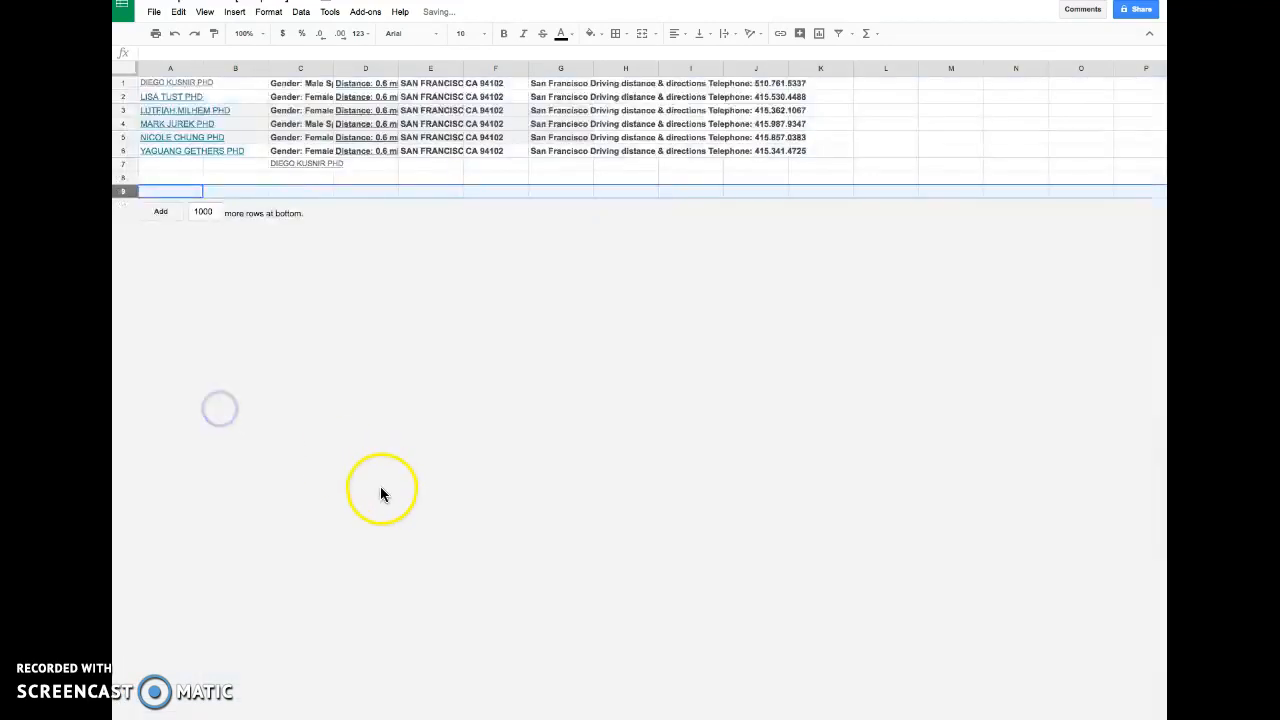
- Copy column D with the distance and street address and paste it into column L
{"action": "left_click", "coordinate": [376, 68]}
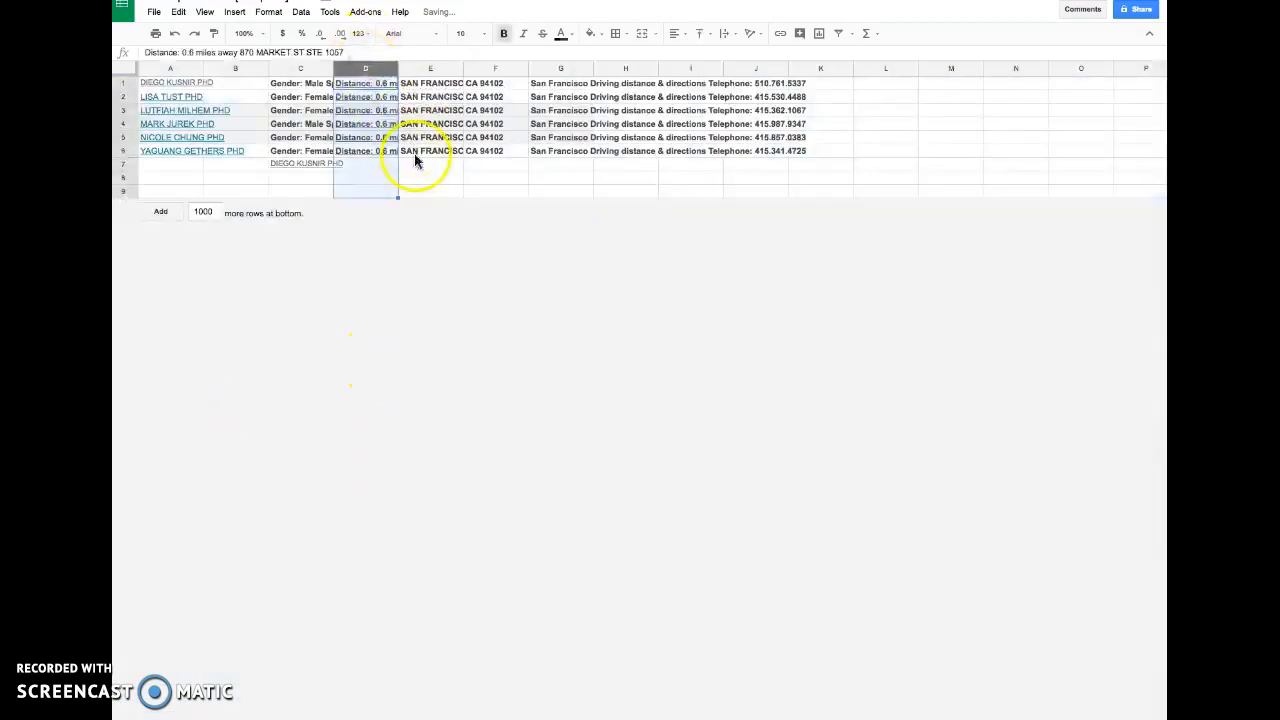
{"action": "left_click", "coordinate": [396, 178]}
{"action": "left_click", "coordinate": [380, 68]}
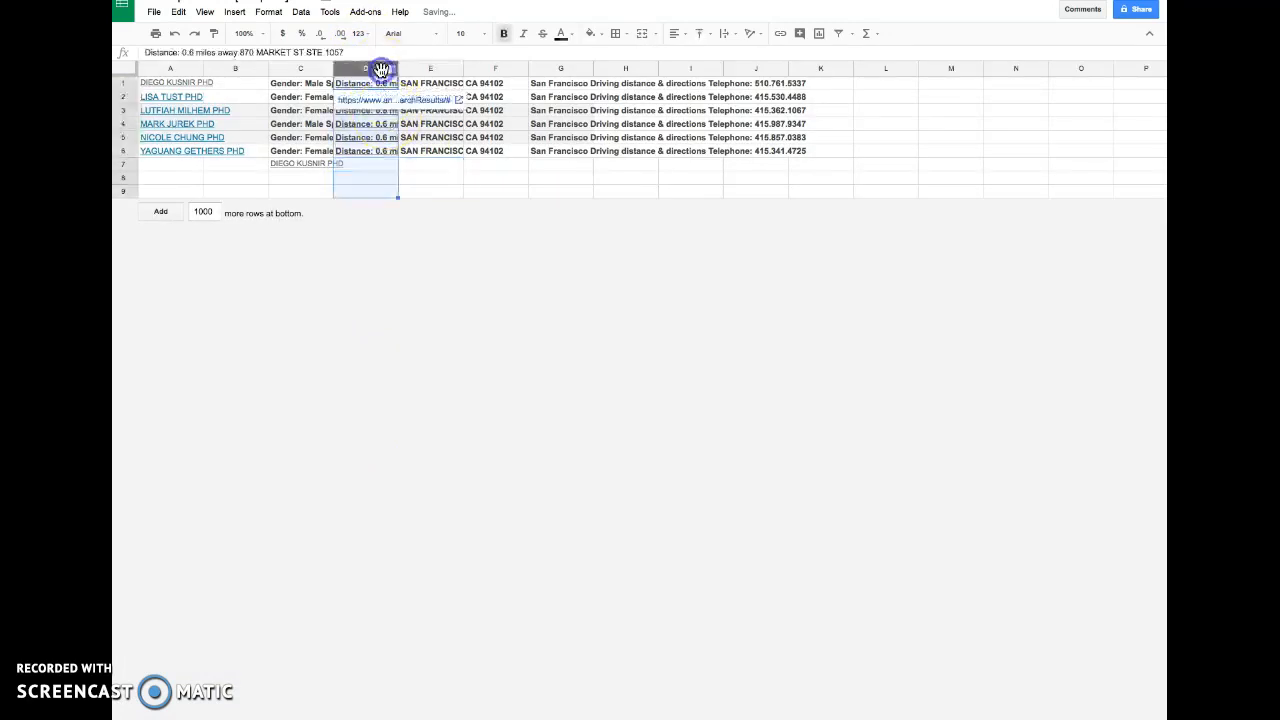
{"action": "left_click", "coordinate": [383, 189]}
{"action": "left_click", "coordinate": [371, 68]}
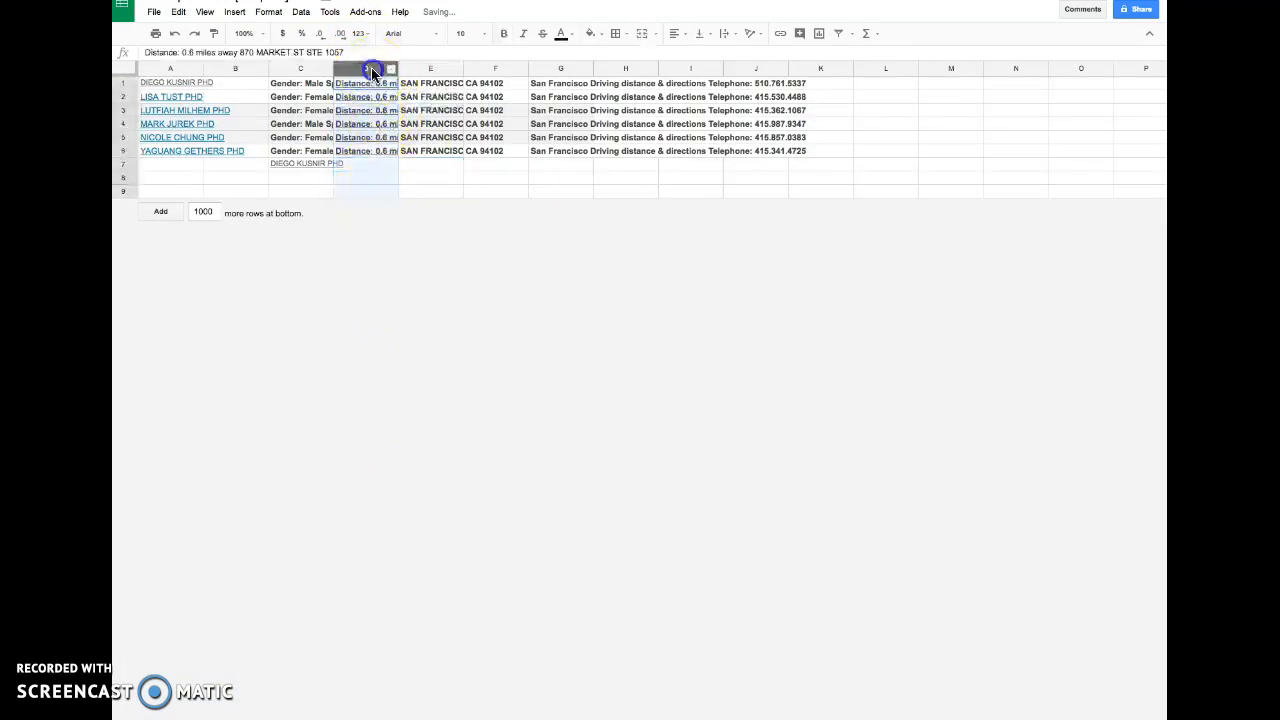
{"action": "left_click", "coordinate": [863, 69]}
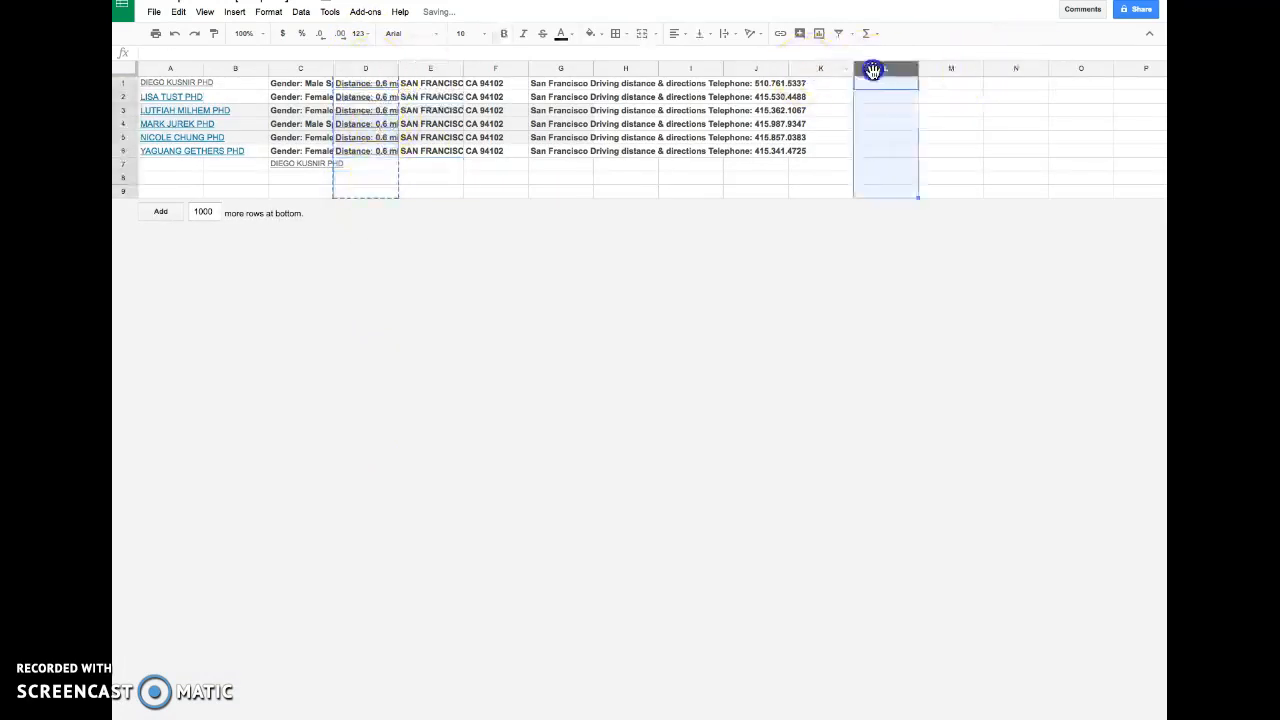
{"action": "type", "text": "Distance: 0.6 miles away 870 MARKET ST STE 1057 Distance: 0.6 miles away 870 MARKET ST STE 400 Distance: 0.6 miles away 870 MARKET ST STE 1059 Distance: 0.6 miles away 870 MARKET ST STE 449 Distance: 0.6 miles away 870 MARKET ST STE 1046 Distance: 0.6 miles away 870 MARKET ST STE 819"}
- Split column L's text into columns using the custom separator "away"
{"action": "left_click", "coordinate": [932, 168]}
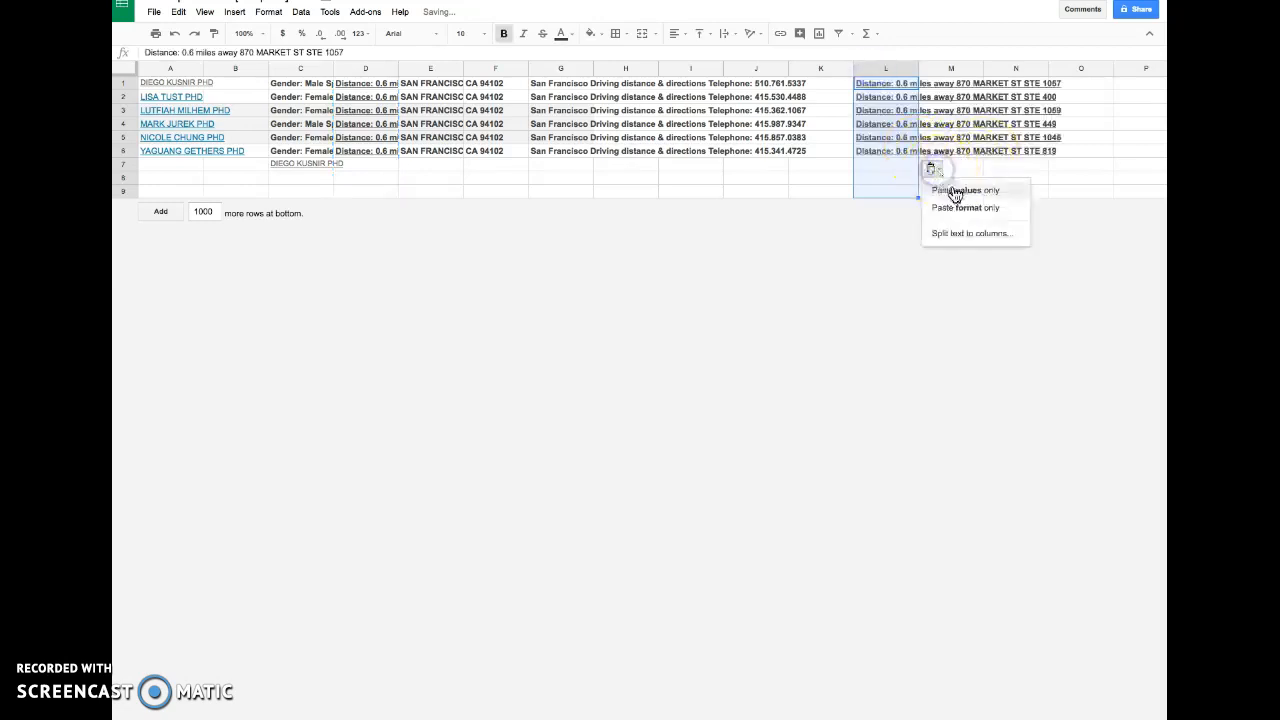
{"action": "left_click", "coordinate": [977, 243]}
{"action": "left_click", "coordinate": [985, 171]}
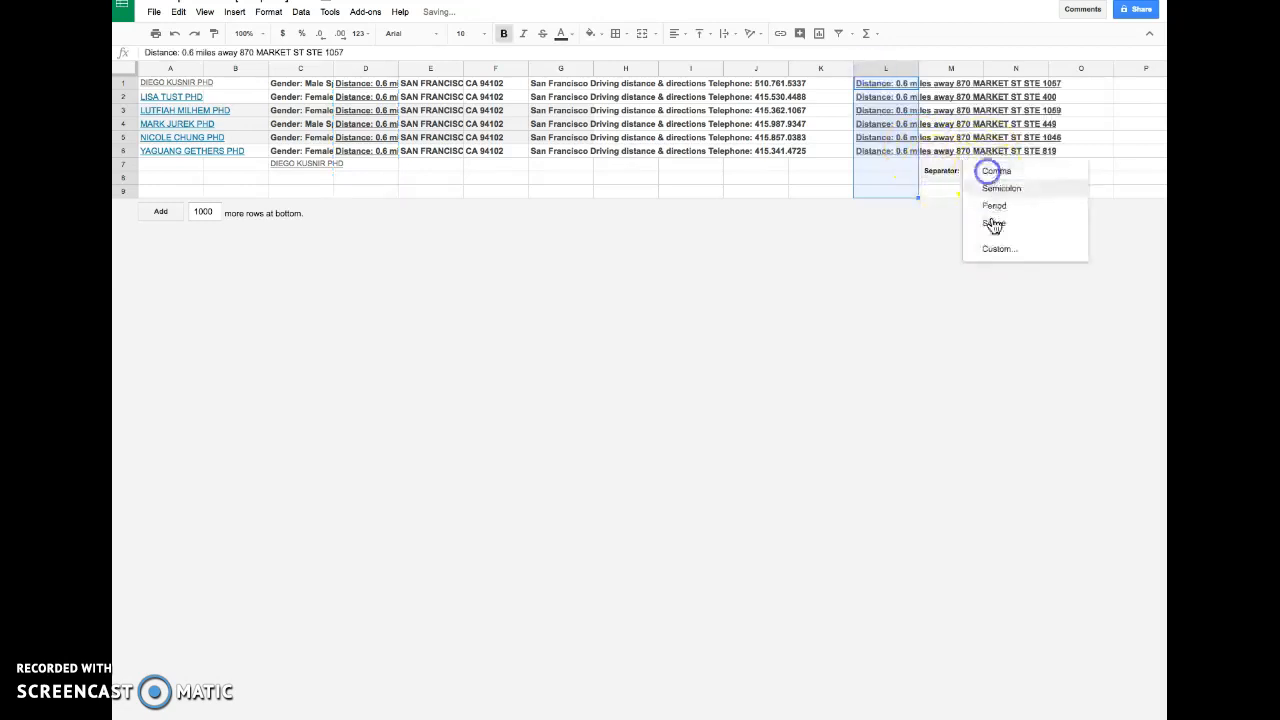
{"action": "left_click", "coordinate": [997, 254]}
{"action": "type", "text": "away"}
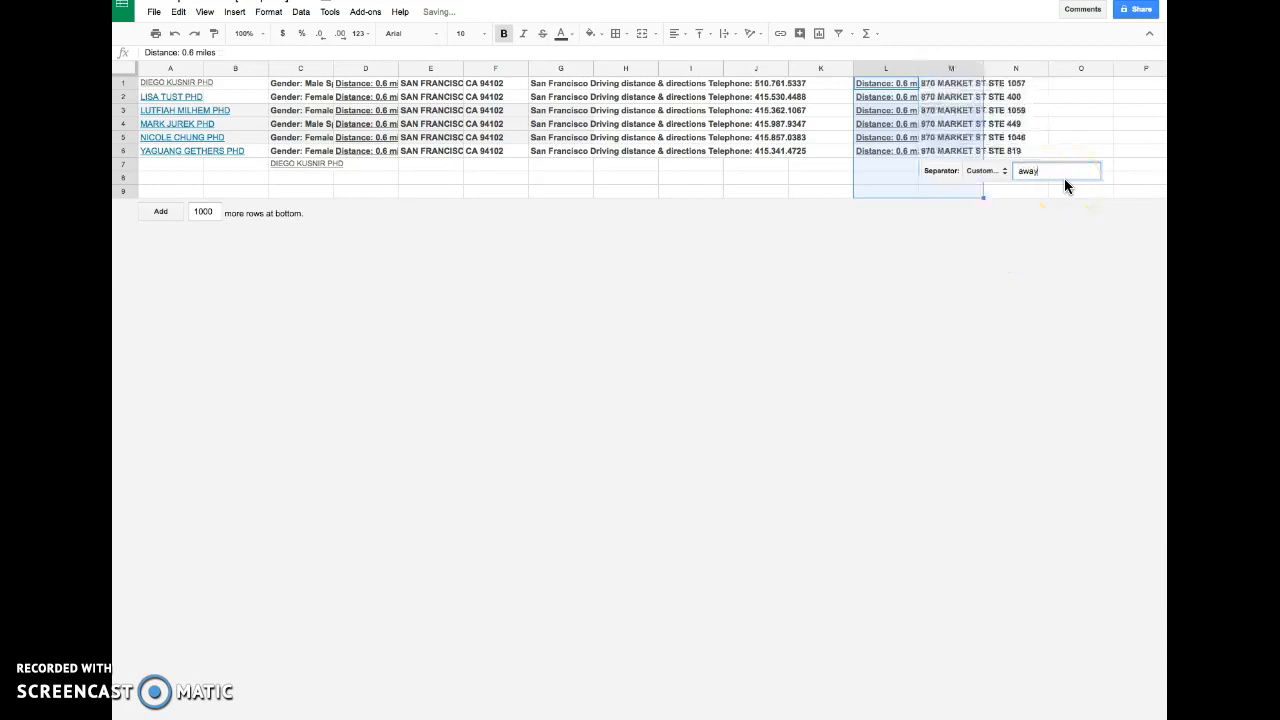
{"action": "left_click", "coordinate": [1052, 230]}
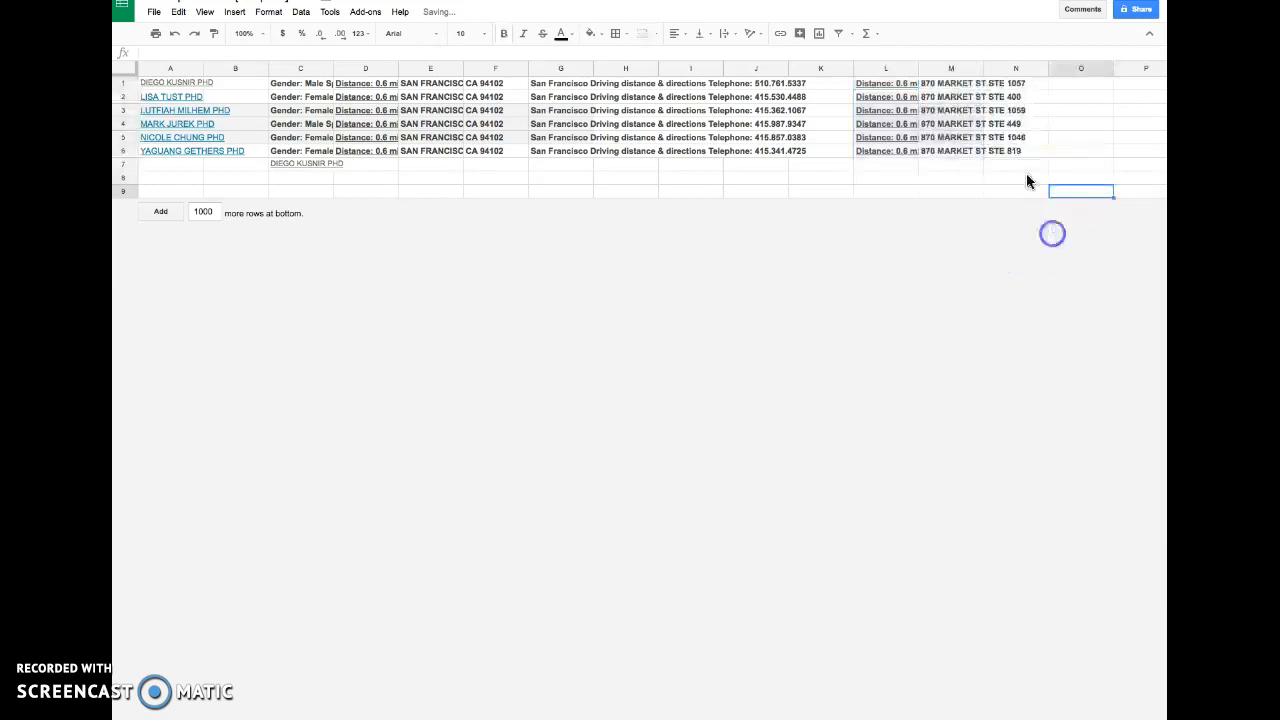
- Move the street address column from M to column B
{"action": "left_click", "coordinate": [938, 73]}
{"action": "left_click_drag", "start_coordinate": [946, 68], "coordinate": [241, 72]}
{"action": "left_click", "coordinate": [563, 112]}
{"action": "left_click", "coordinate": [886, 108]}
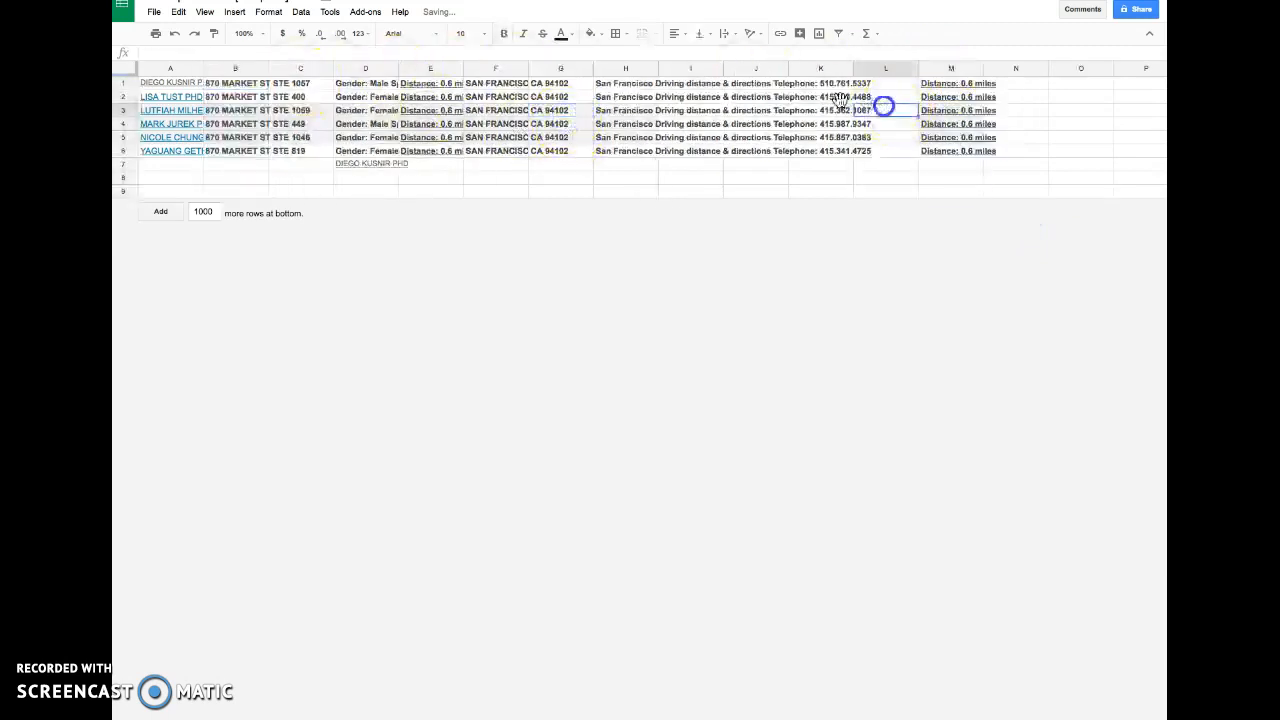
- Copy column H with the directions and telephone text and paste it back into column H
{"action": "left_click", "coordinate": [820, 85]}
{"action": "left_click", "coordinate": [614, 85]}
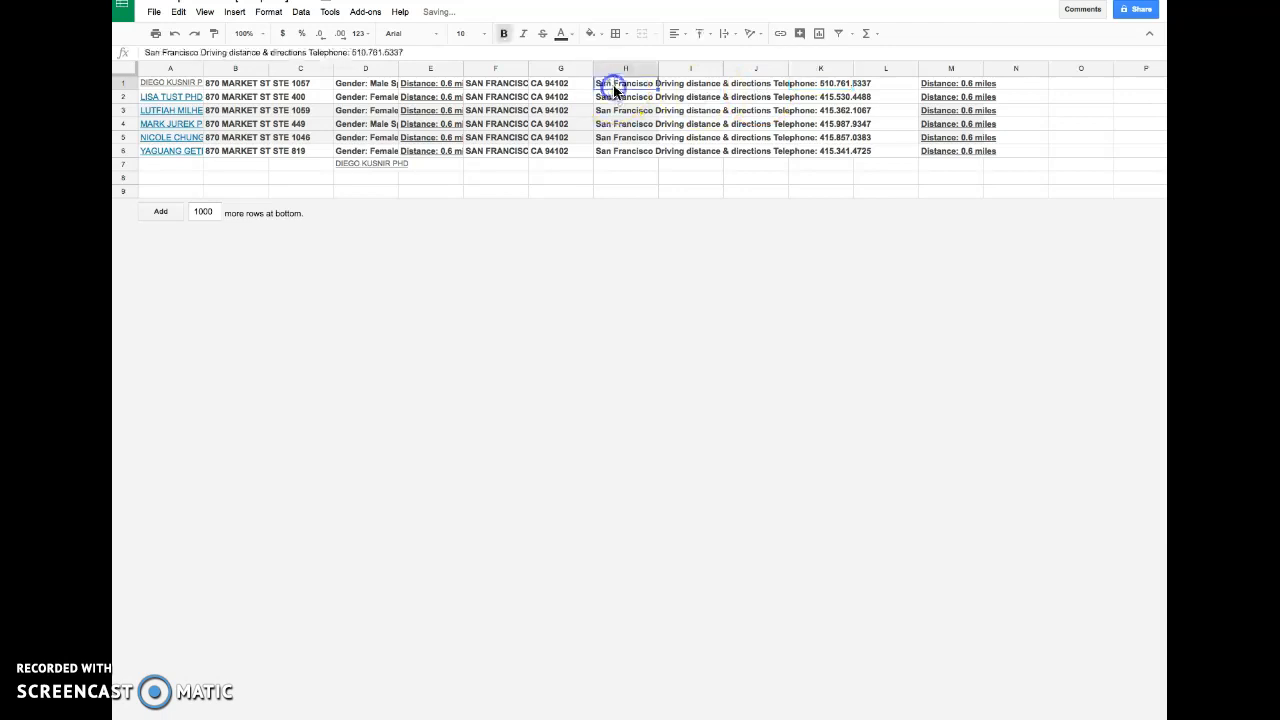
{"action": "left_click_drag", "start_coordinate": [350, 52], "coordinate": [320, 54]}
{"action": "left_click", "coordinate": [548, 164]}
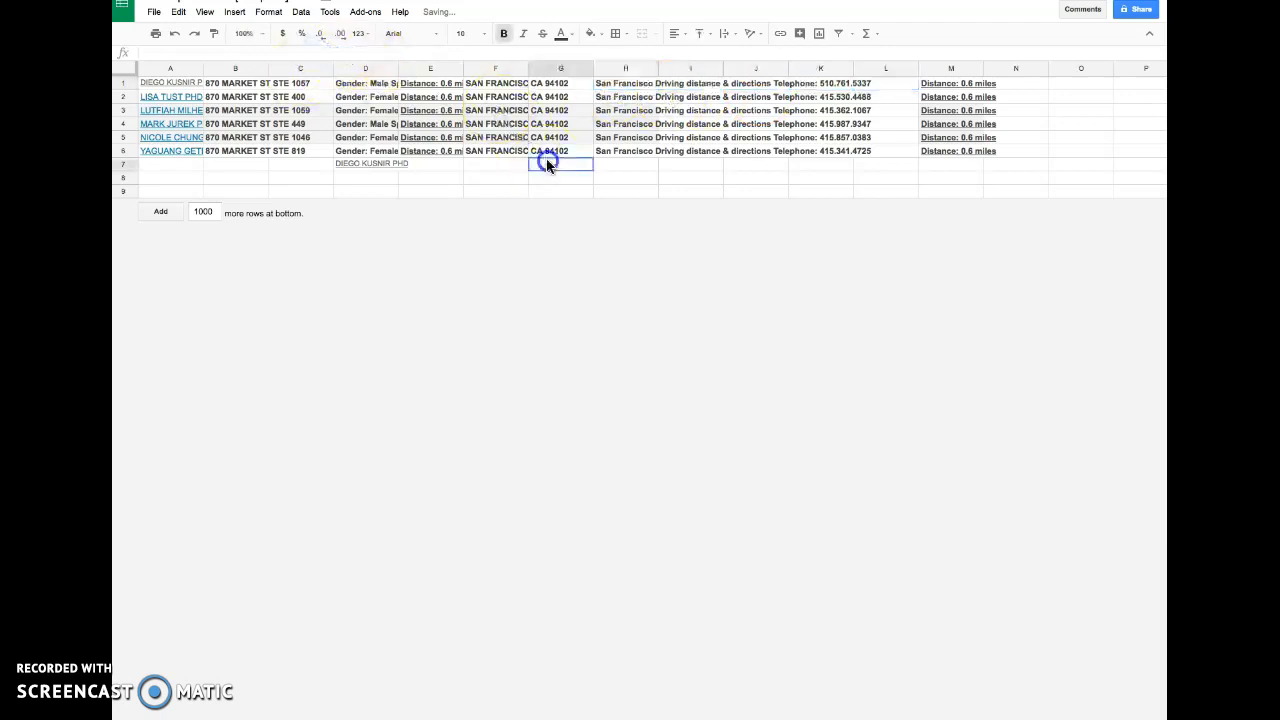
{"action": "left_click", "coordinate": [641, 69]}
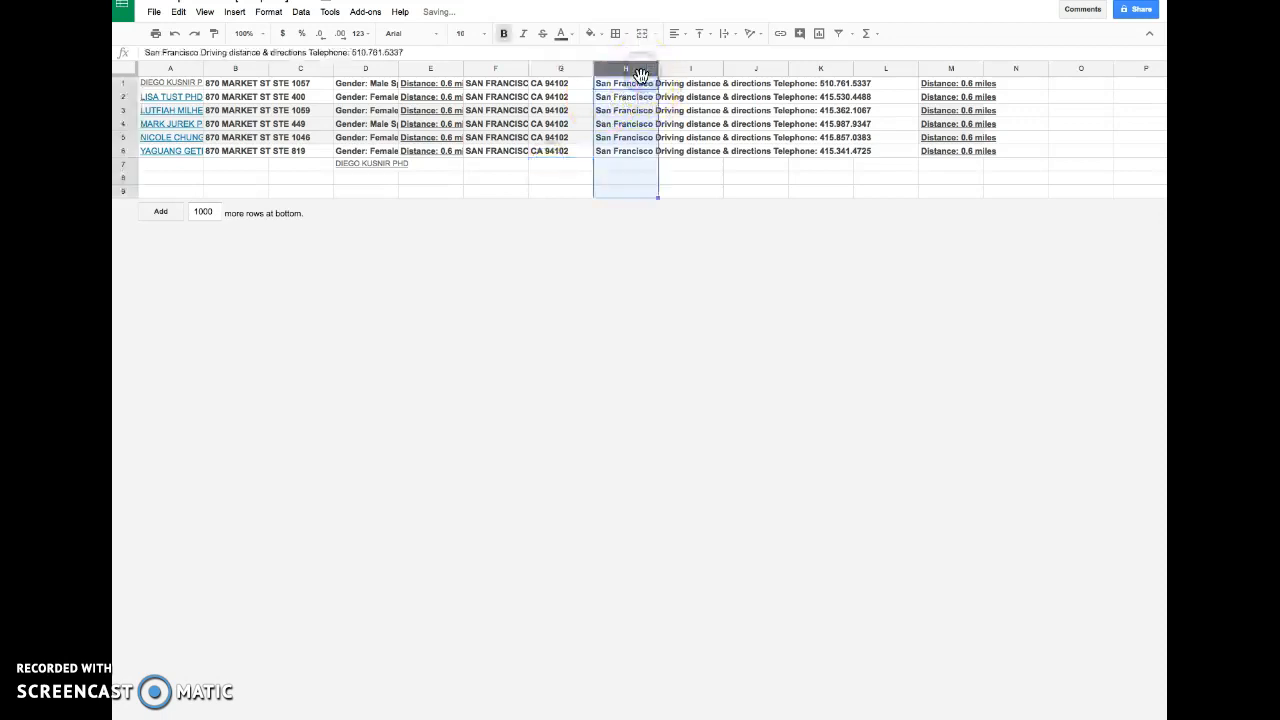
{"action": "key", "text": "ctrl+v"}
- Split column H's text into columns using the custom separator ":"
{"action": "left_click", "coordinate": [669, 167]}
{"action": "left_click", "coordinate": [709, 234]}
{"action": "left_click", "coordinate": [731, 172]}
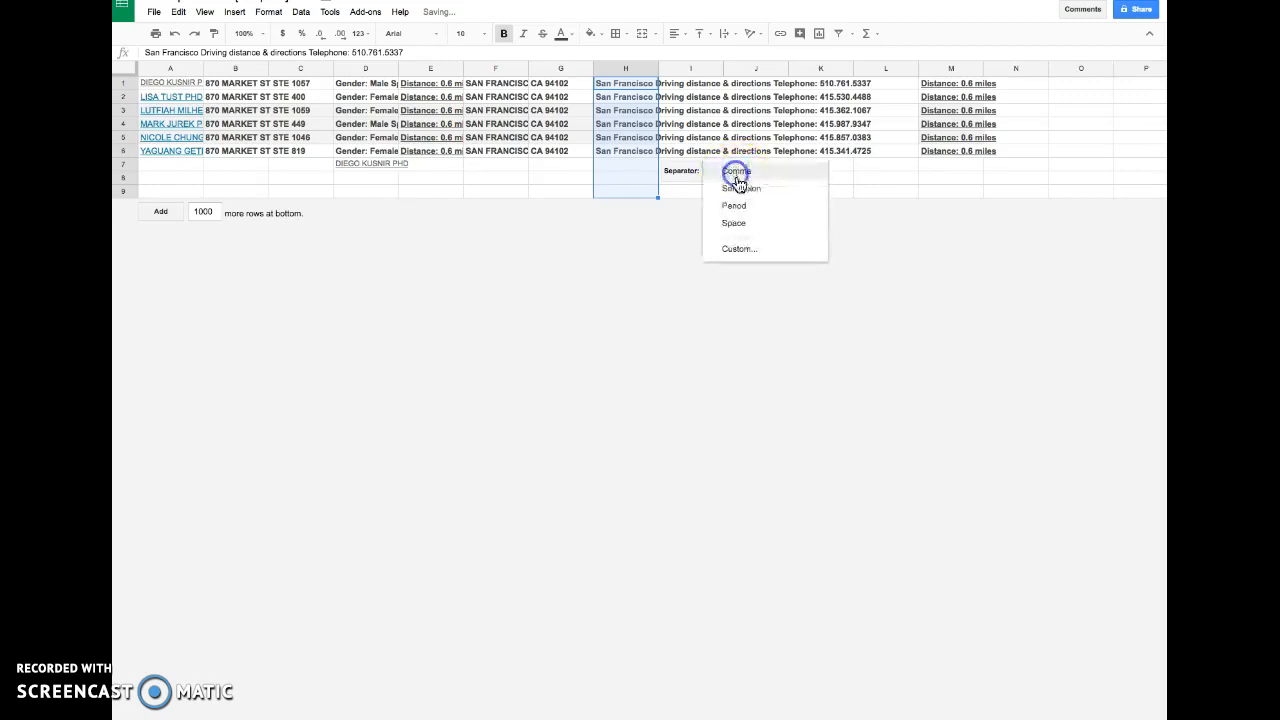
{"action": "left_click", "coordinate": [754, 249]}
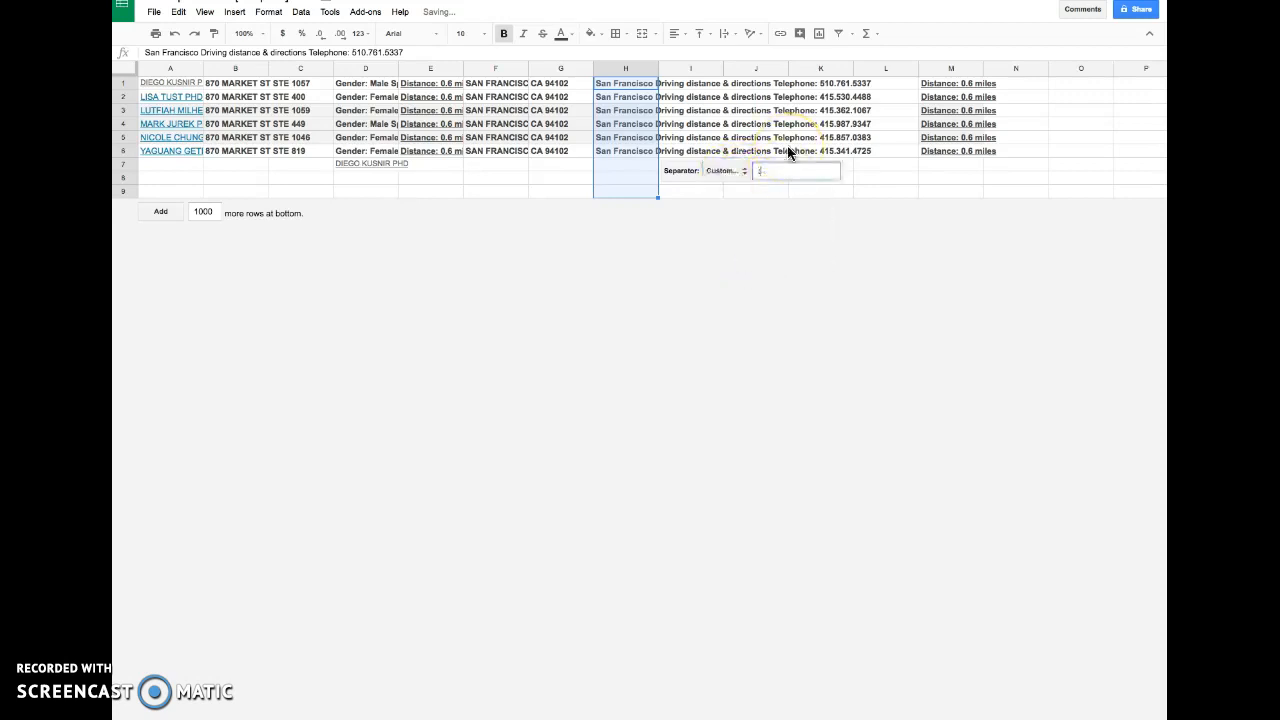
{"action": "type", "text": ":"}
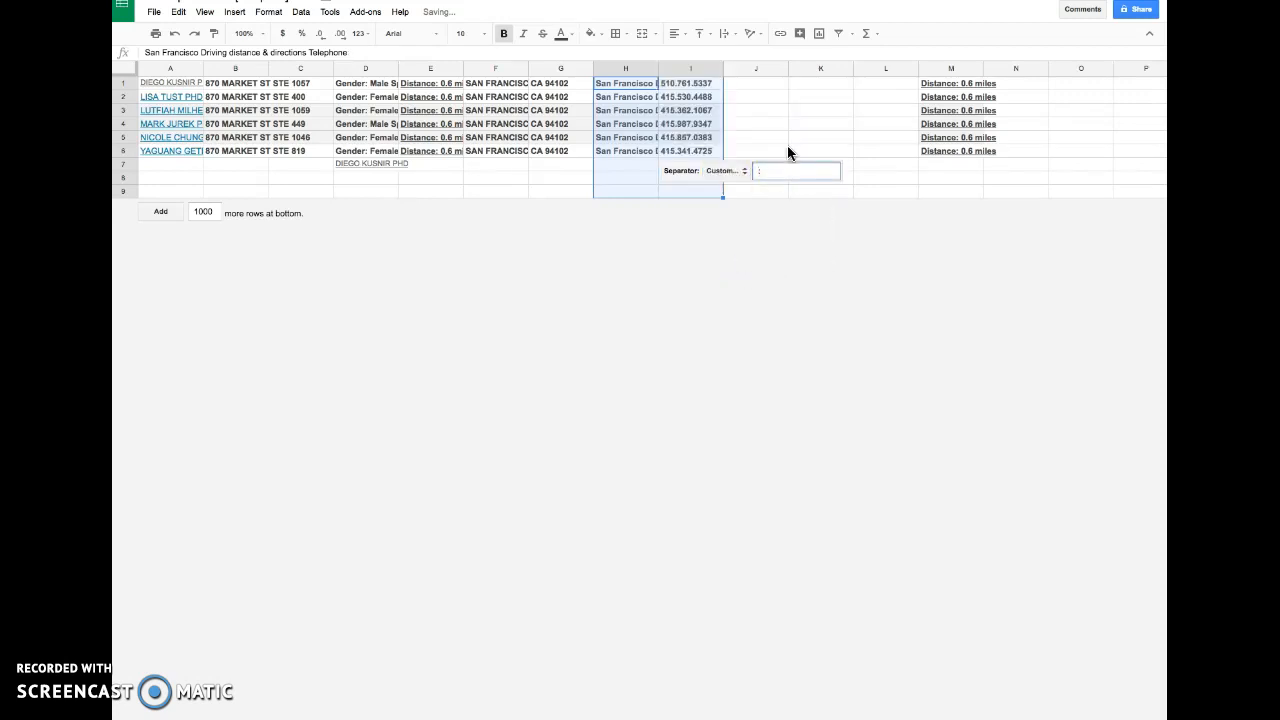
{"action": "right_click", "coordinate": [710, 100]}
{"action": "left_click", "coordinate": [945, 136]}
- Move the phone number column I to column C
{"action": "left_click", "coordinate": [692, 68]}
{"action": "left_click_drag", "start_coordinate": [692, 68], "coordinate": [300, 68]}
- Clear the contents of columns E through N
{"action": "left_click", "coordinate": [431, 68]}
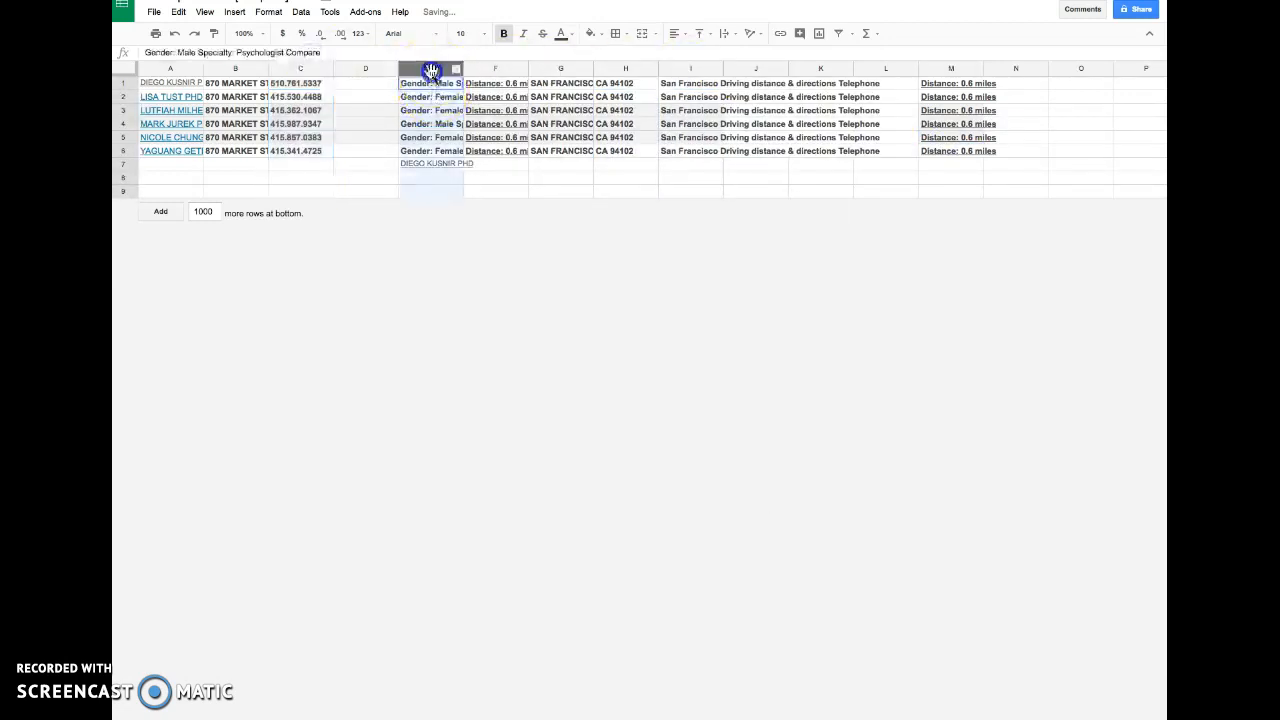
{"action": "left_click_drag", "start_coordinate": [431, 68], "coordinate": [1023, 143]}
{"action": "key", "text": "Delete"}
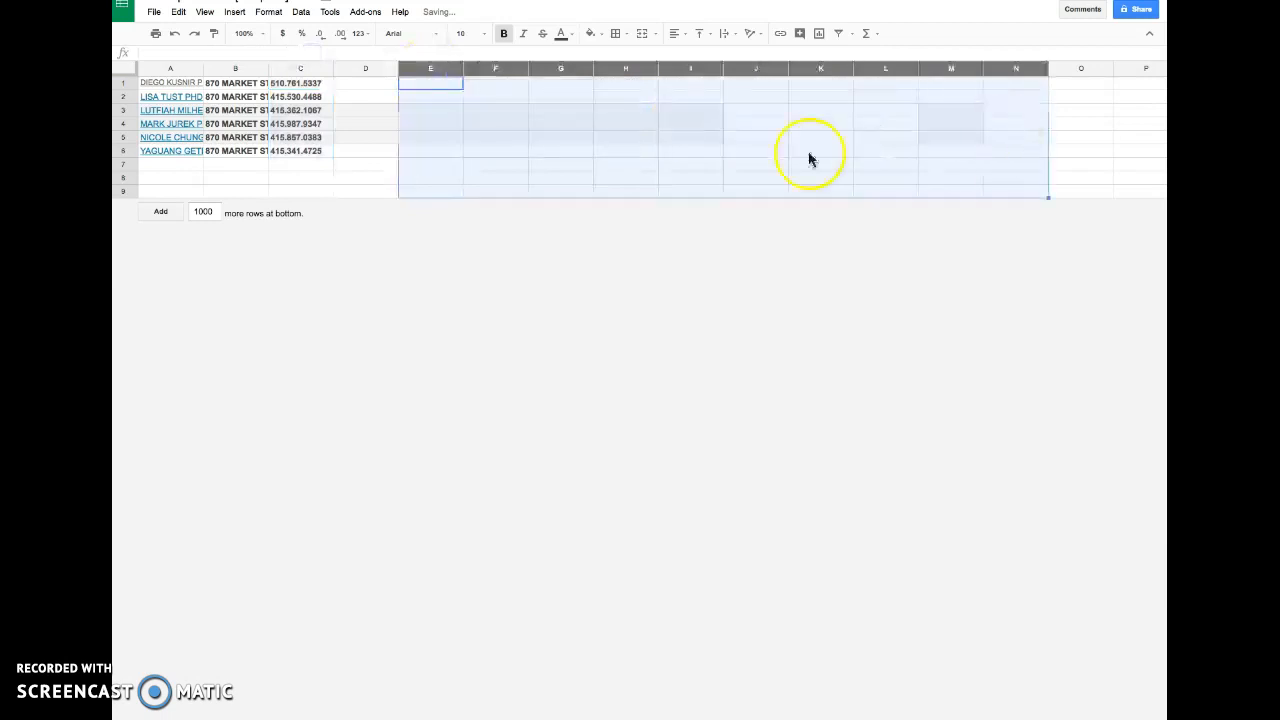
- Copy the names, addresses and phone numbers in A1:C6 and paste them into the therapist tracking sheet starting at A16
{"action": "left_click_drag", "start_coordinate": [183, 89], "coordinate": [306, 150]}
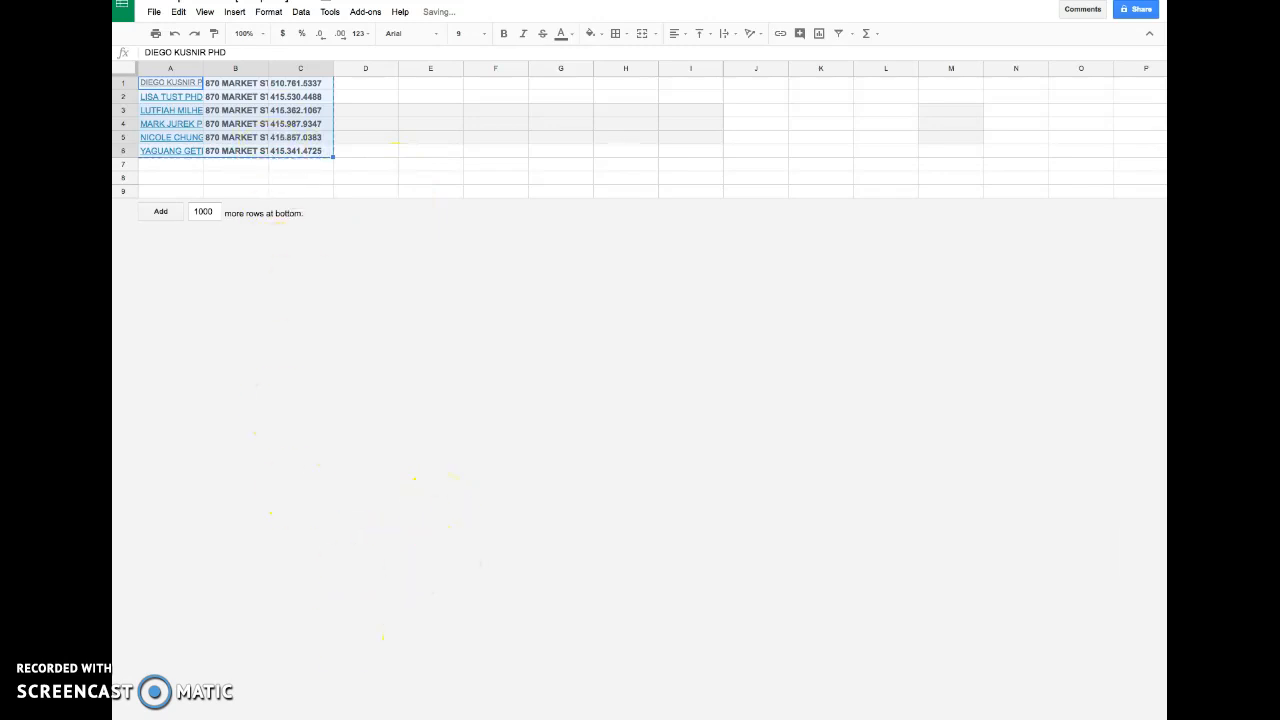
{"action": "left_click", "coordinate": [270, 718]}
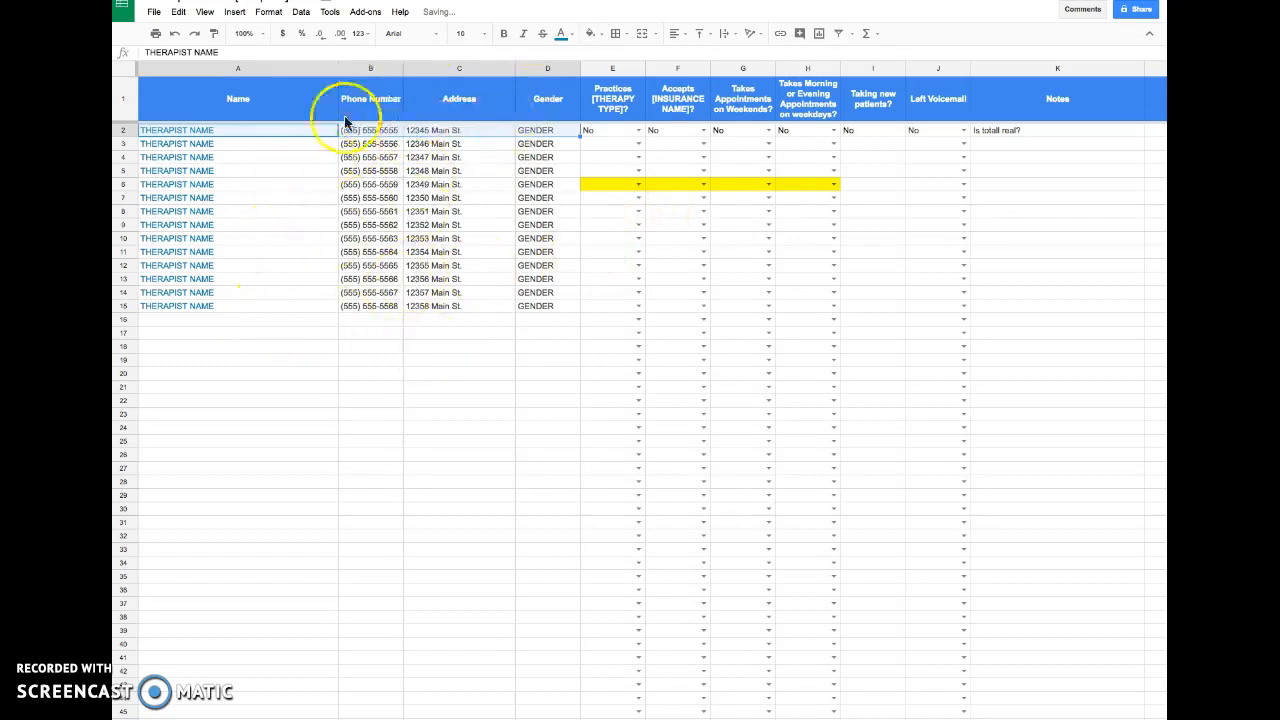
{"action": "left_click", "coordinate": [212, 331]}
{"action": "left_click", "coordinate": [222, 320]}
{"action": "key", "text": "ctrl+v"}
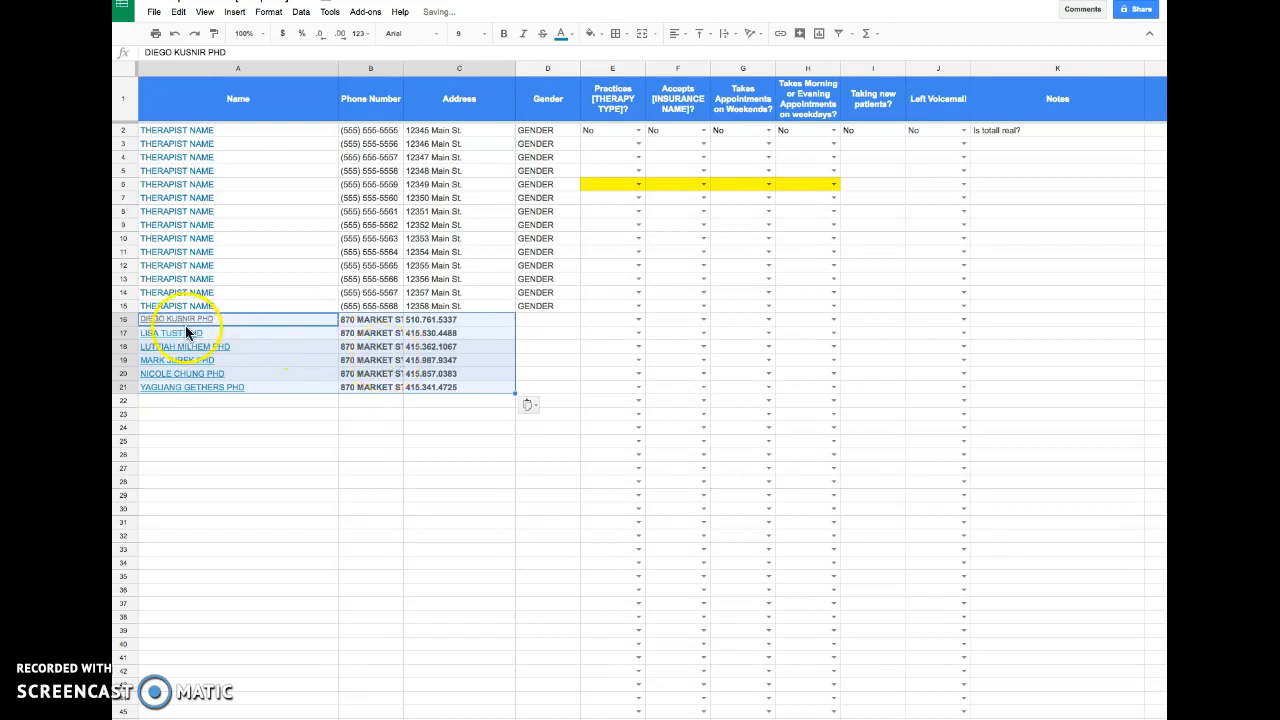
- Inspect the pasted therapist rows and the dropdown cells in the tracking sheet
{"action": "left_click", "coordinate": [223, 334]}
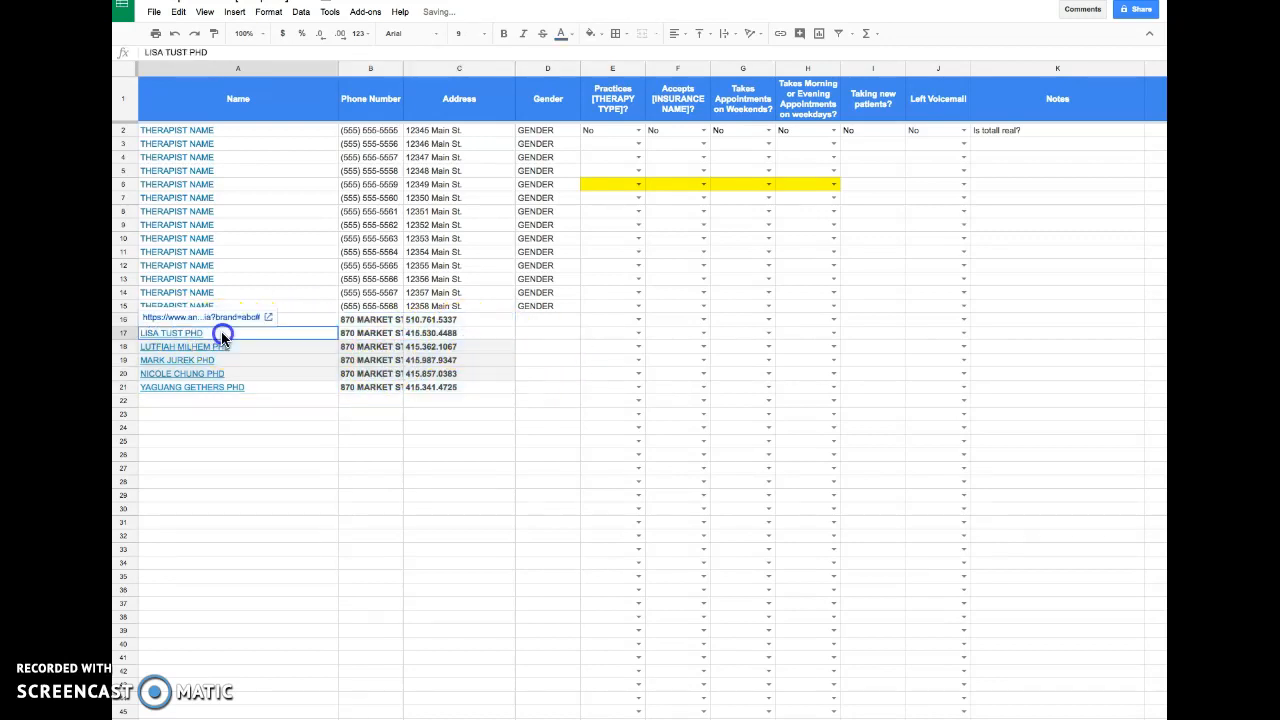
{"action": "left_click", "coordinate": [271, 390]}
{"action": "left_click", "coordinate": [308, 350]}
{"action": "left_click", "coordinate": [372, 350]}
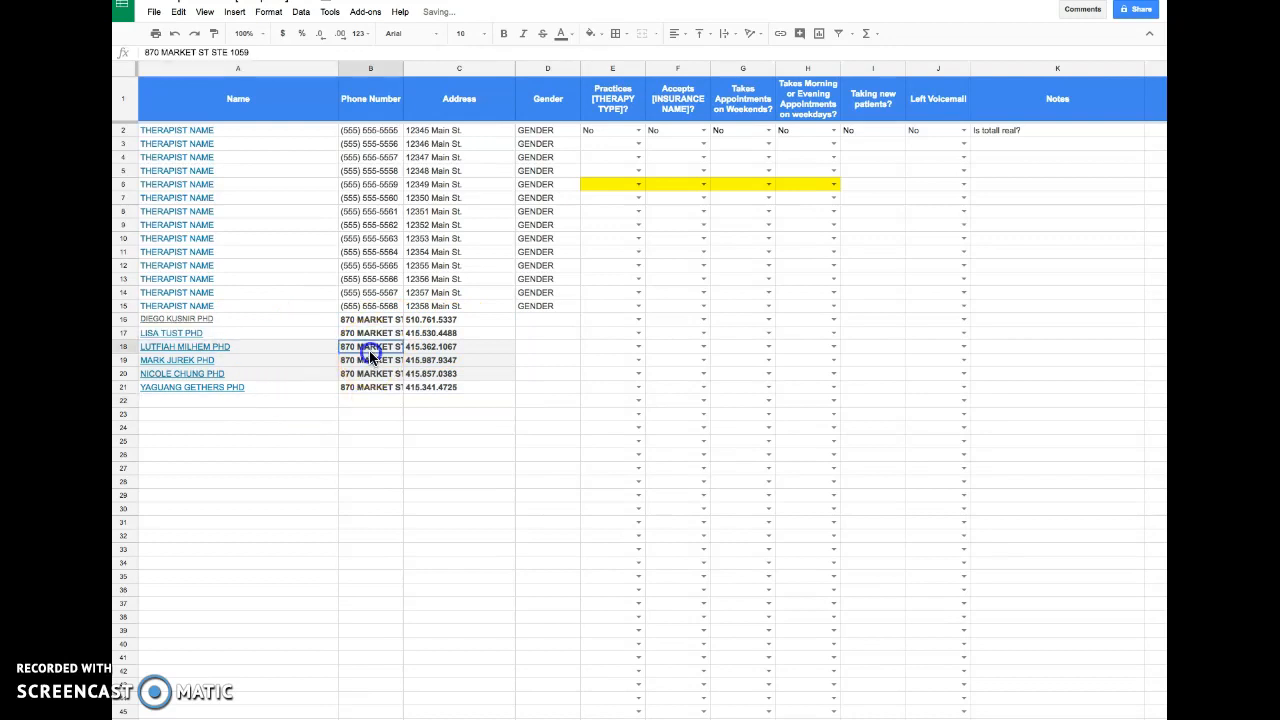
{"action": "left_click", "coordinate": [443, 348]}
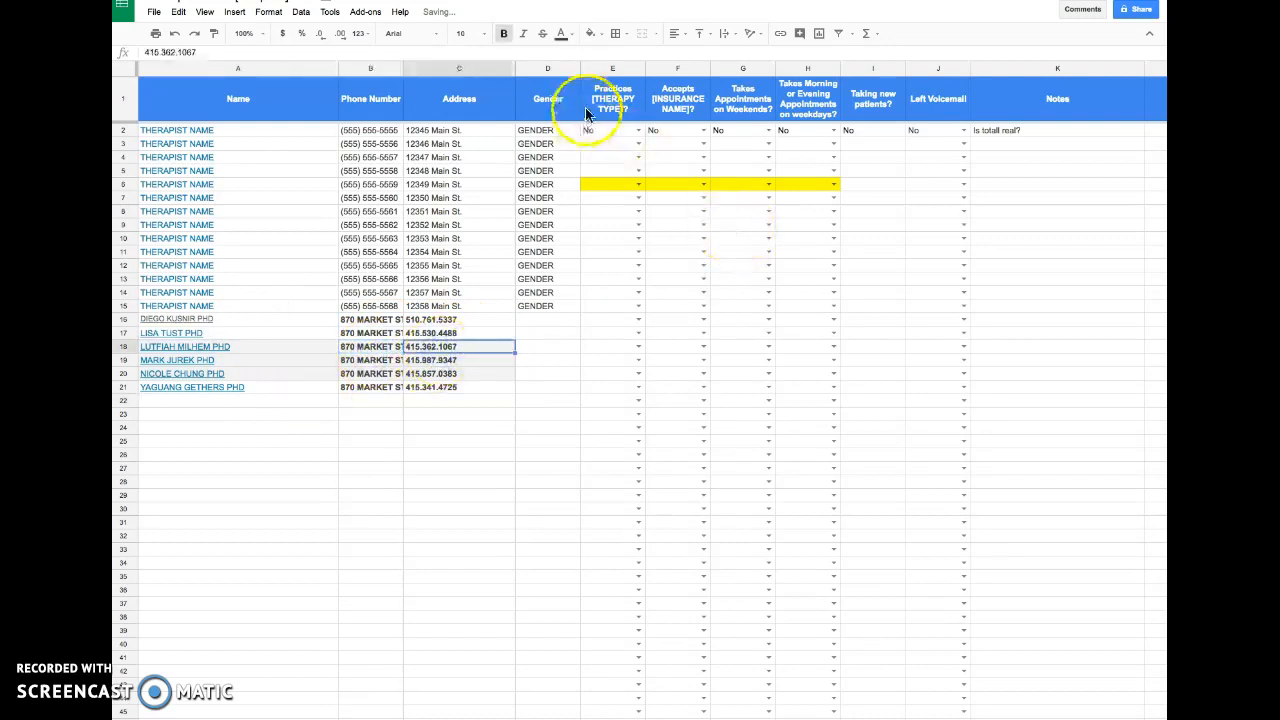
{"action": "left_click", "coordinate": [638, 144]}
{"action": "left_click", "coordinate": [704, 150]}
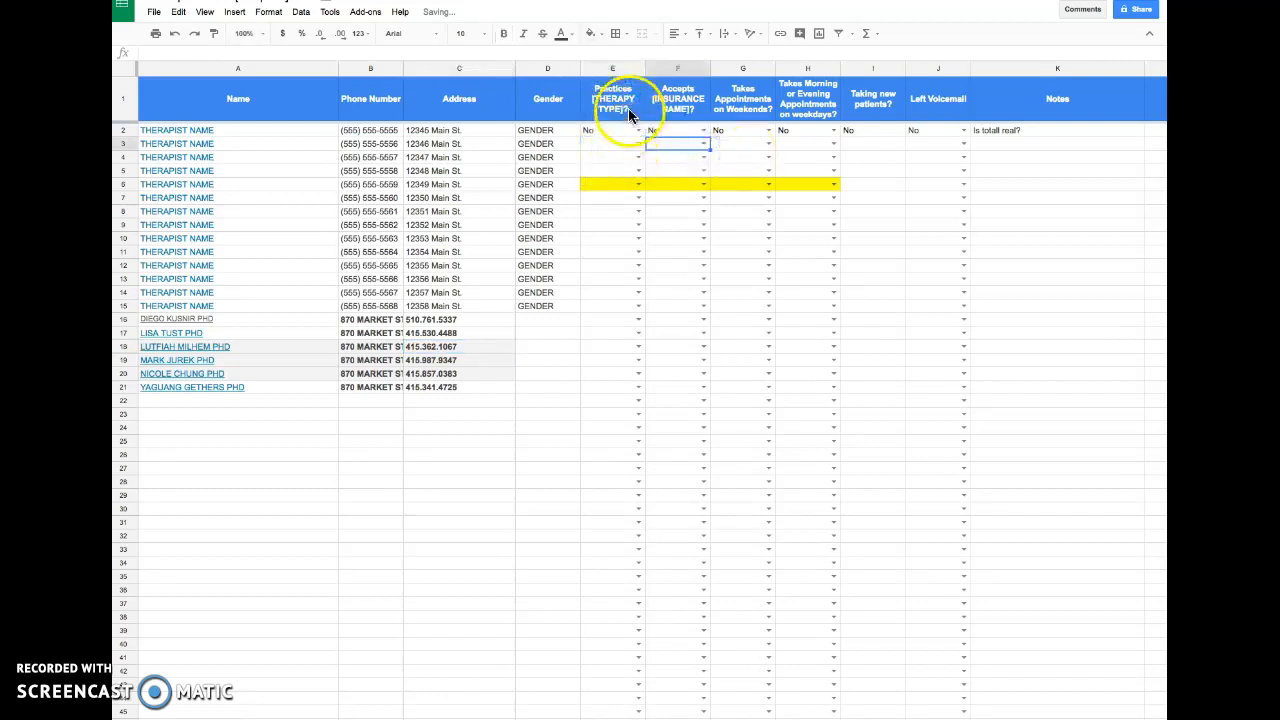
- Rename column E's header to Practices Cognitive Behavioral Therapy?
{"action": "double_click", "coordinate": [615, 100]}
{"action": "left_click_drag", "start_coordinate": [698, 79], "coordinate": [697, 86]}
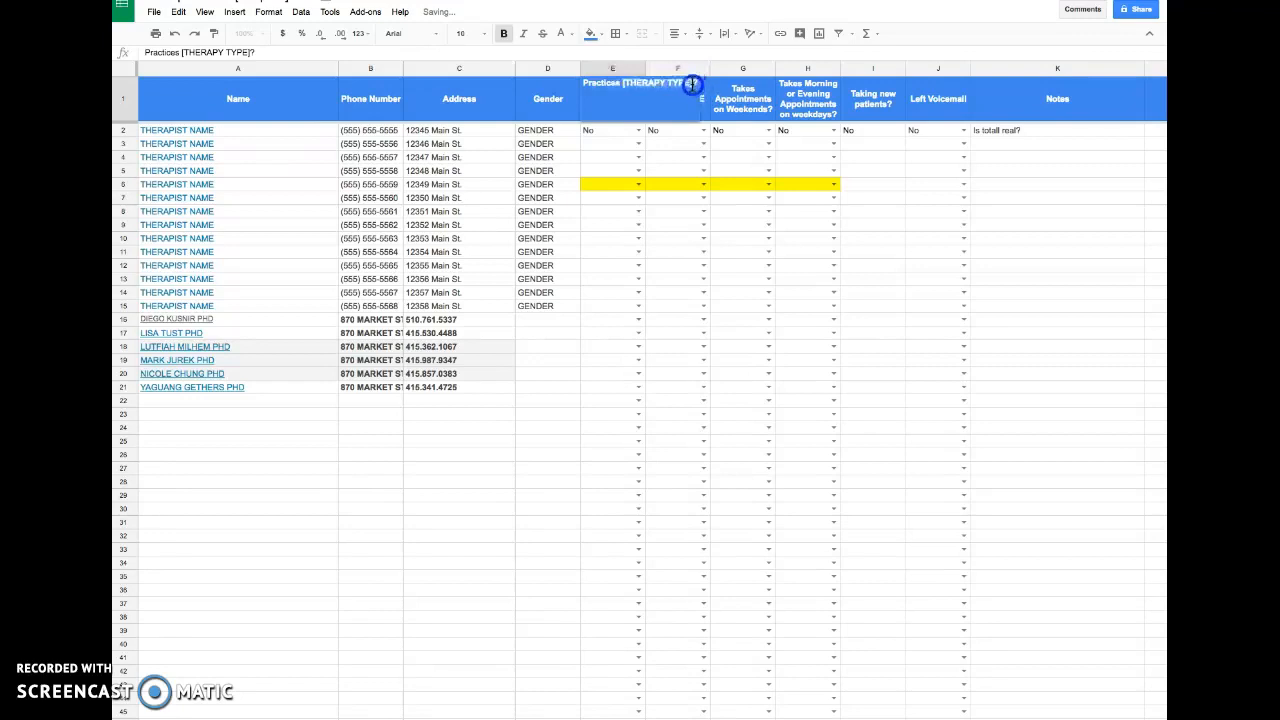
{"action": "type", "text": "Cognitive Behavioral"}
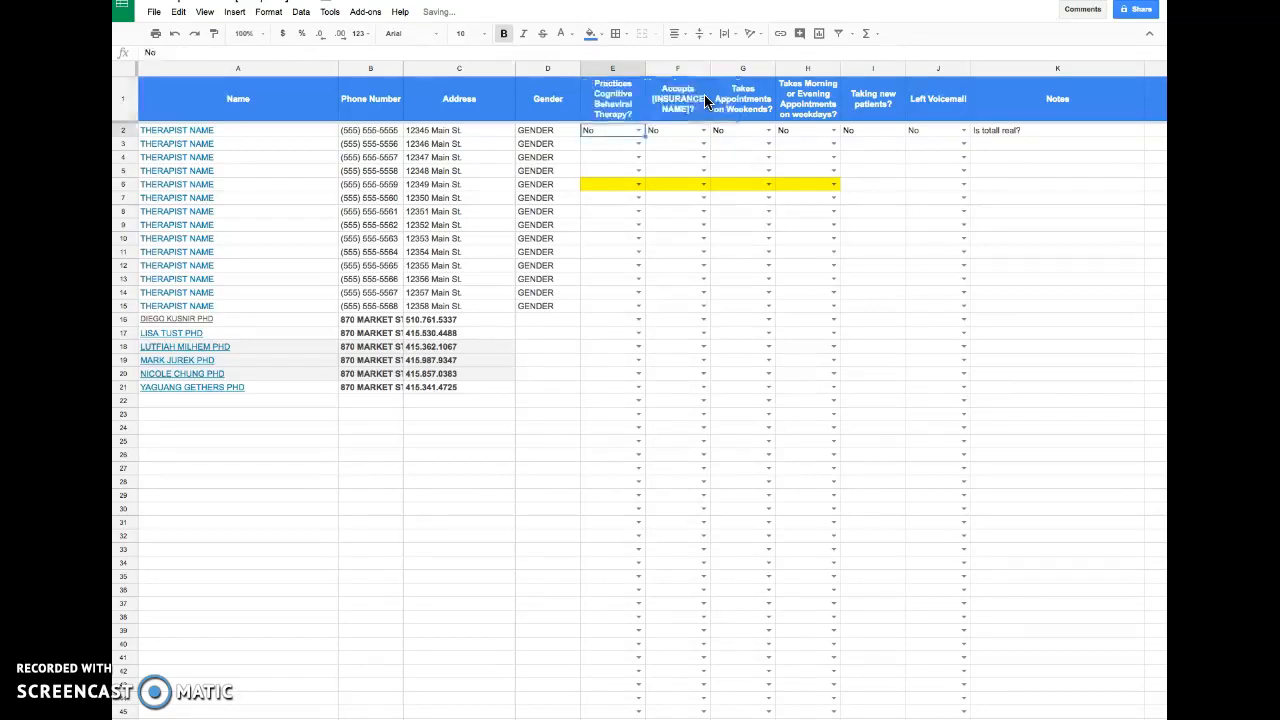
- Pick values from the Yes/No dropdowns in row 3, then reload the sheet without the unsaved changes
{"action": "left_click", "coordinate": [638, 144]}
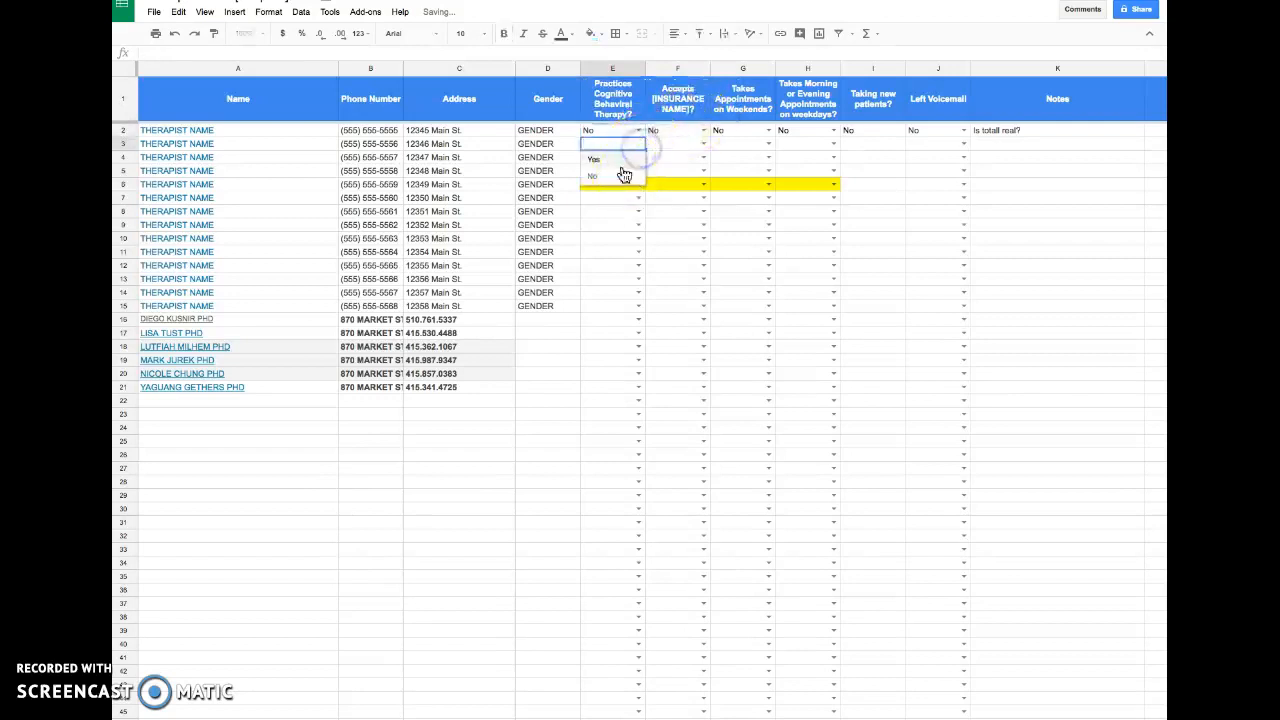
{"action": "left_click", "coordinate": [680, 171]}
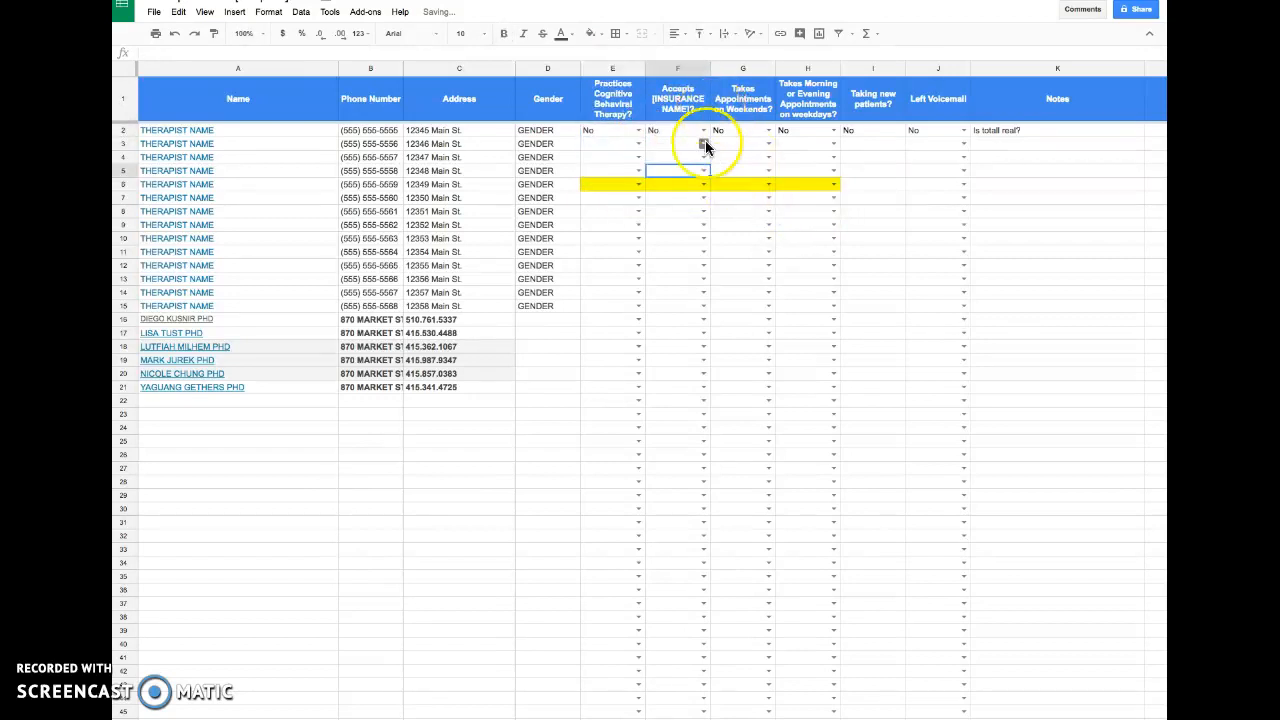
{"action": "left_click", "coordinate": [767, 144]}
{"action": "left_click", "coordinate": [887, 147]}
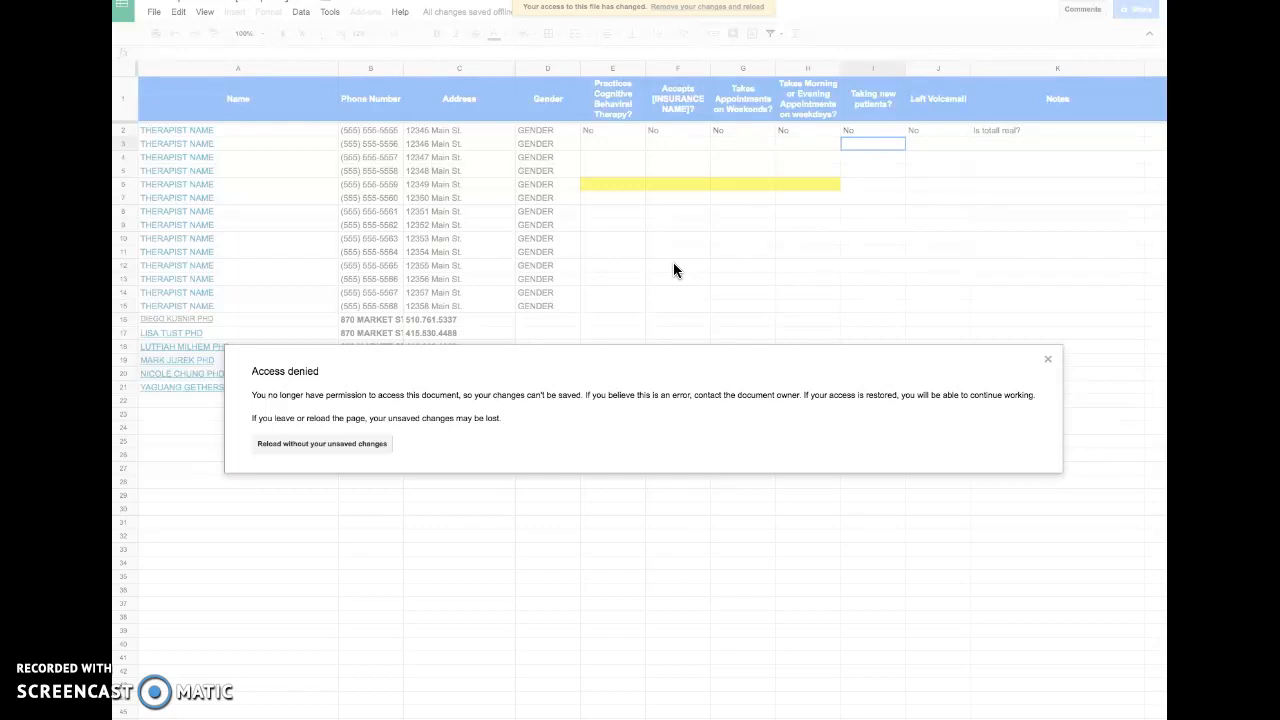
{"action": "left_click", "coordinate": [335, 446]}
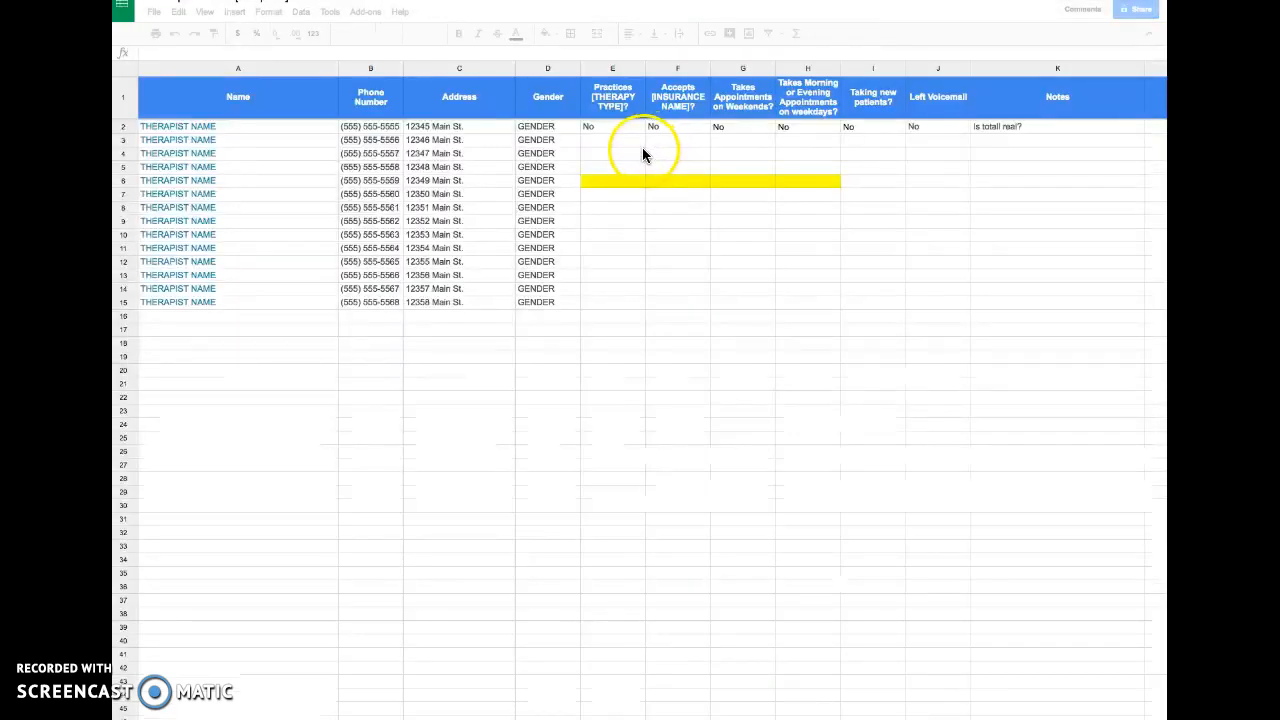
- Save data validation on H2:H40 with the list Cats, Dogs, Llama and open H3's dropdown
{"action": "left_click", "coordinate": [641, 275]}
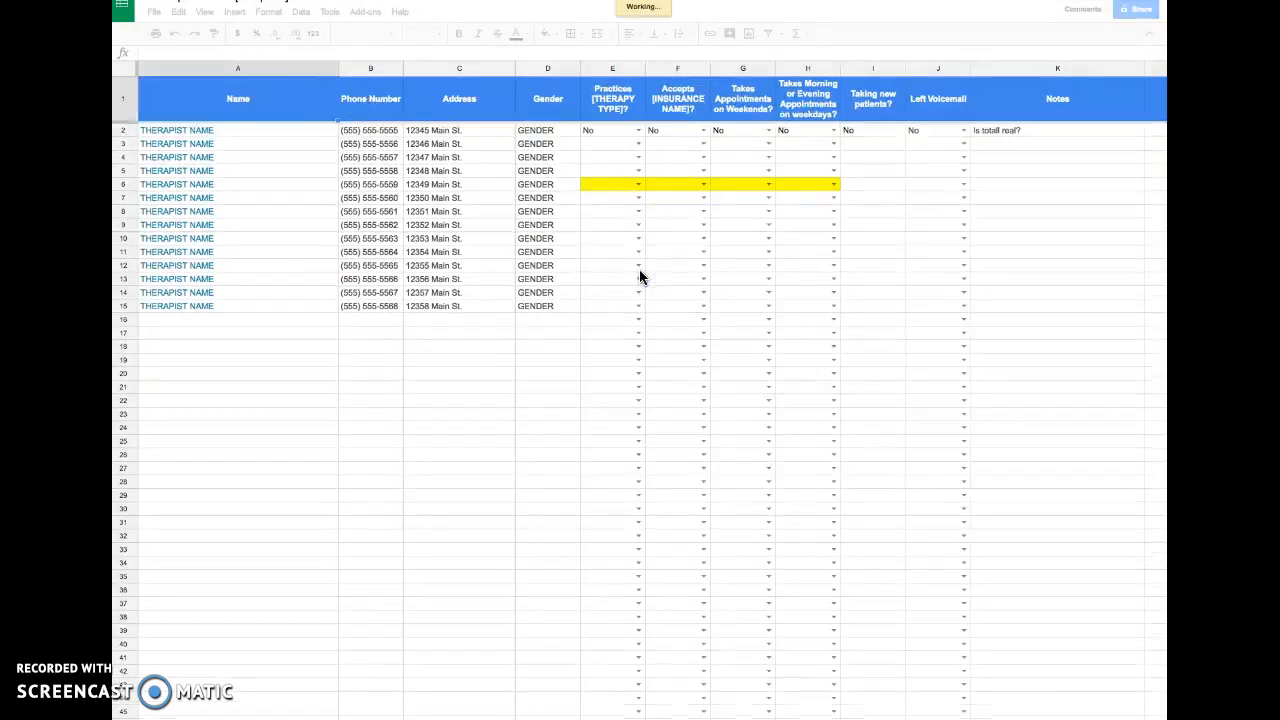
{"action": "left_click", "coordinate": [637, 183]}
{"action": "left_click", "coordinate": [647, 335]}
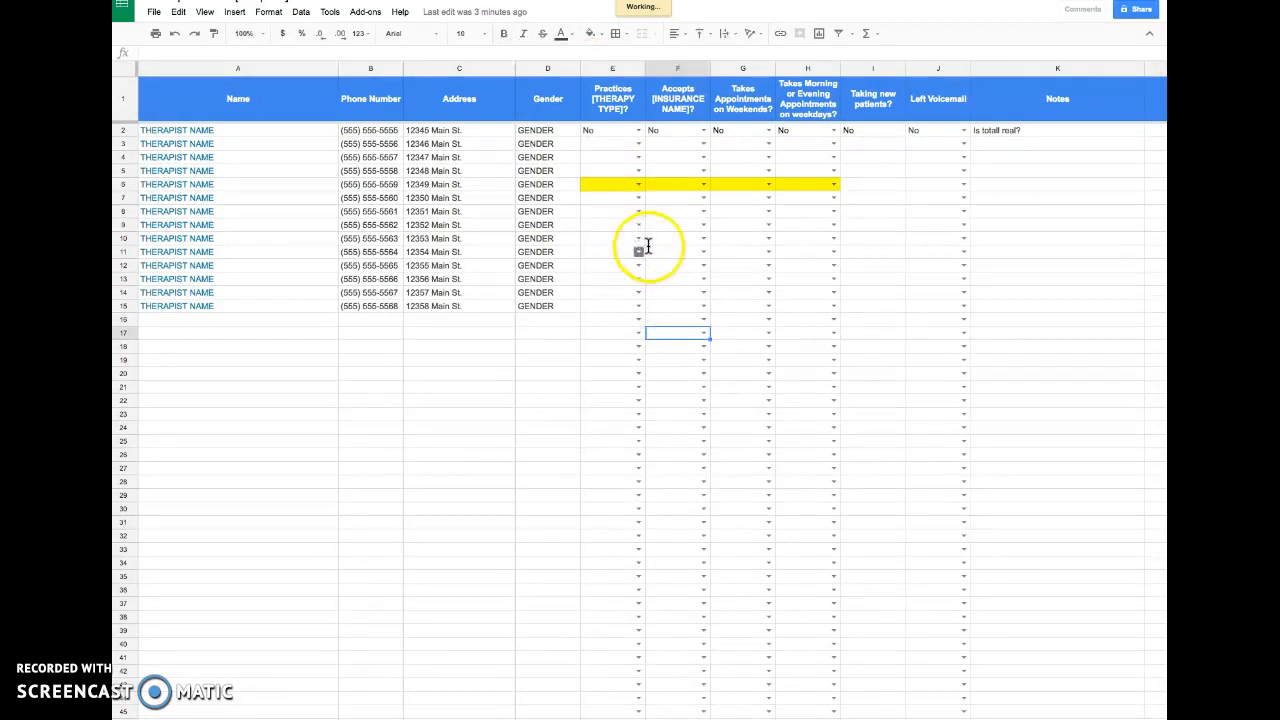
{"action": "left_click", "coordinate": [637, 238]}
{"action": "left_click", "coordinate": [766, 263]}
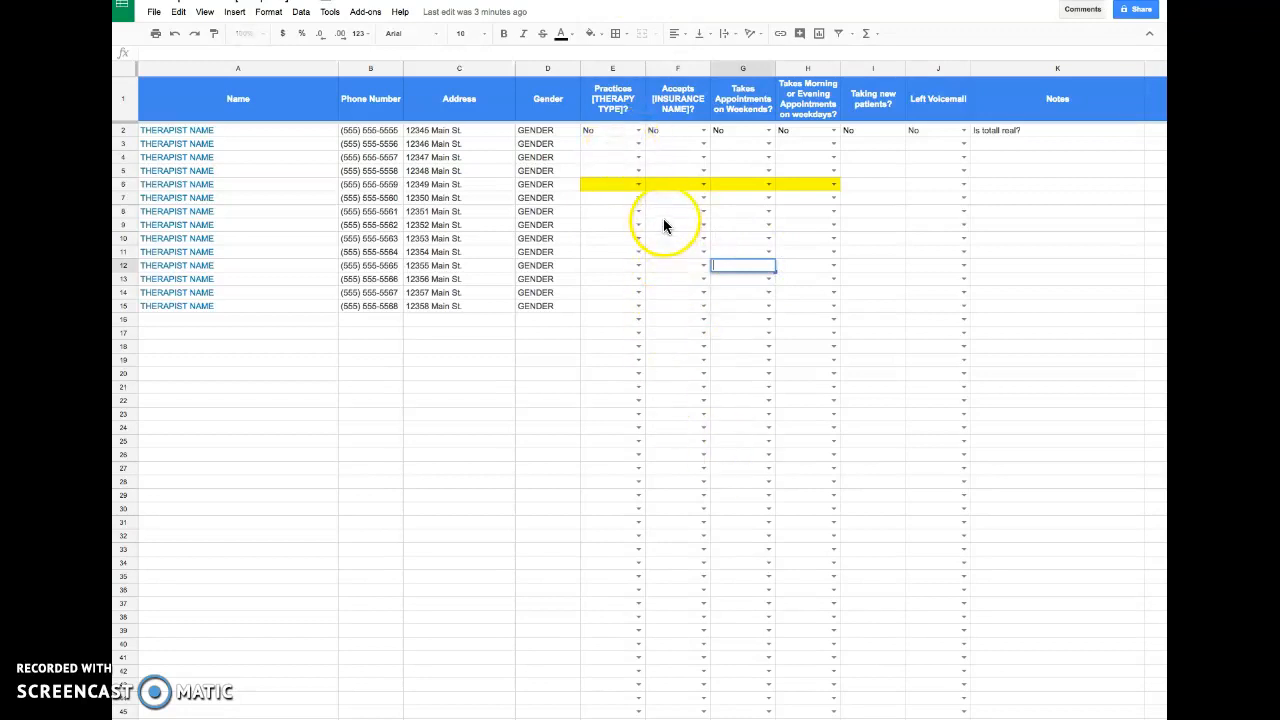
{"action": "left_click", "coordinate": [807, 133]}
{"action": "left_click_drag", "start_coordinate": [807, 133], "coordinate": [816, 641]}
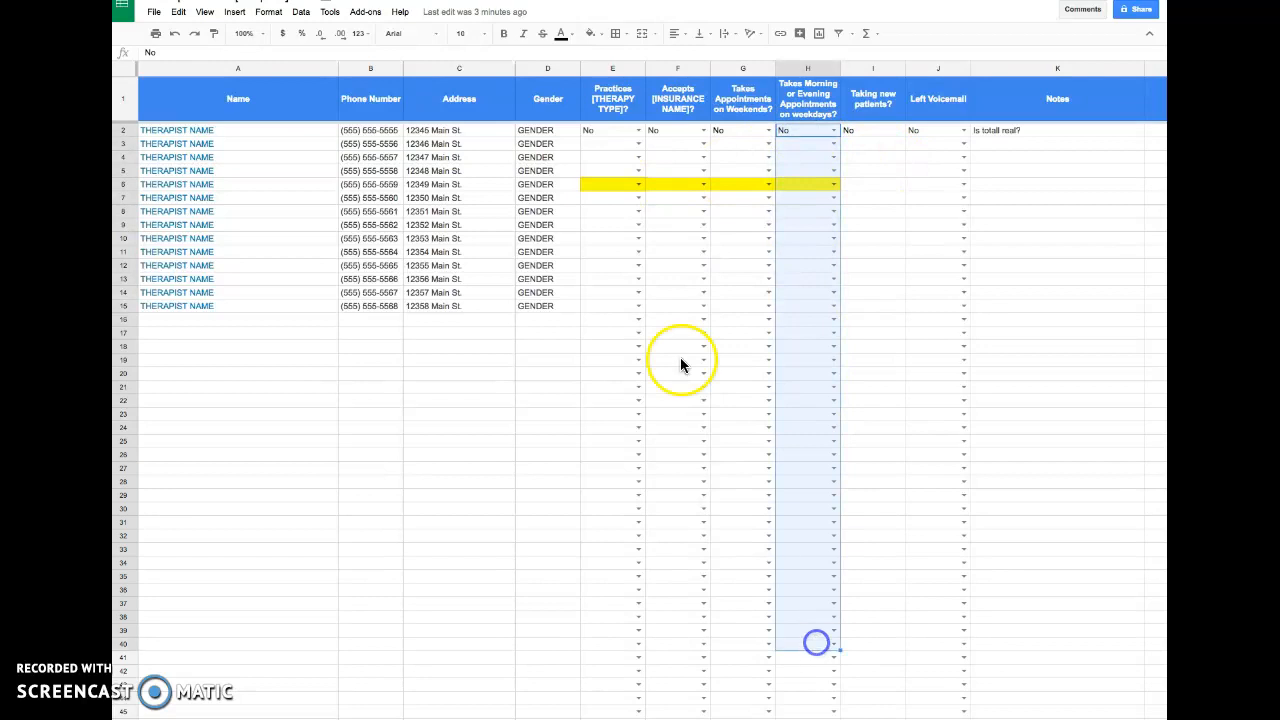
{"action": "left_click", "coordinate": [300, 11]}
{"action": "left_click", "coordinate": [350, 281]}
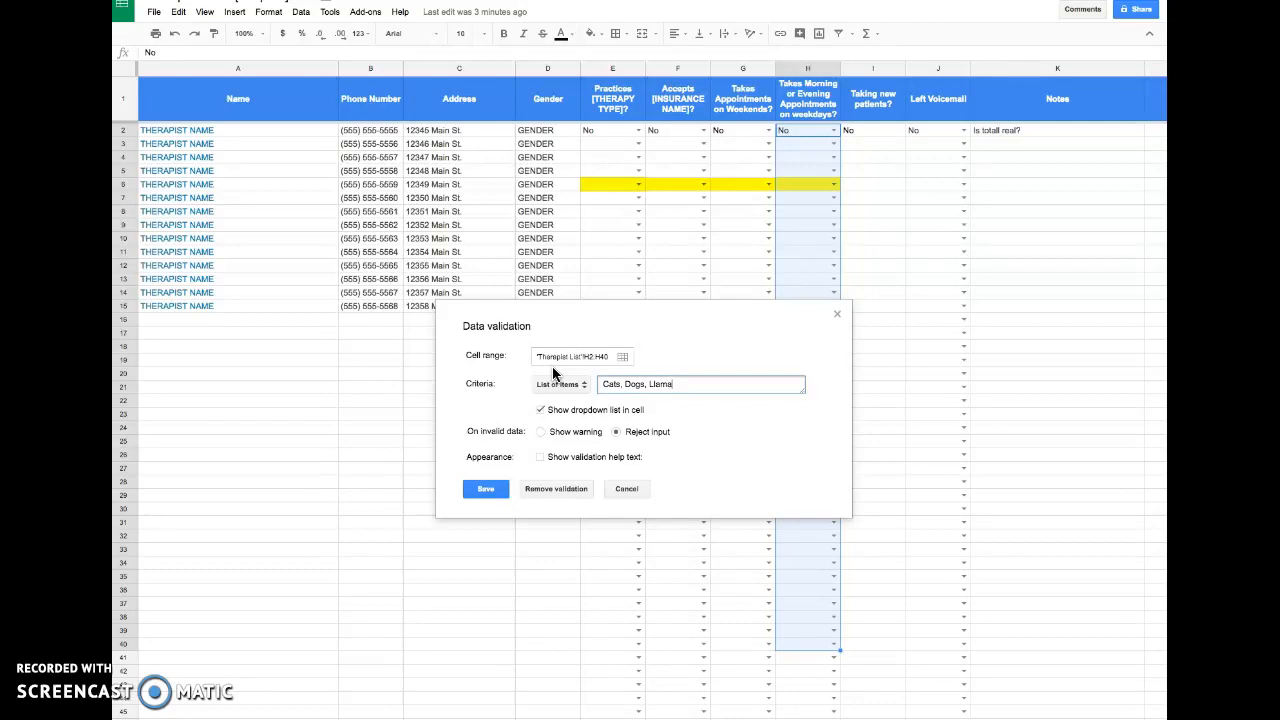
{"action": "left_click", "coordinate": [497, 493]}
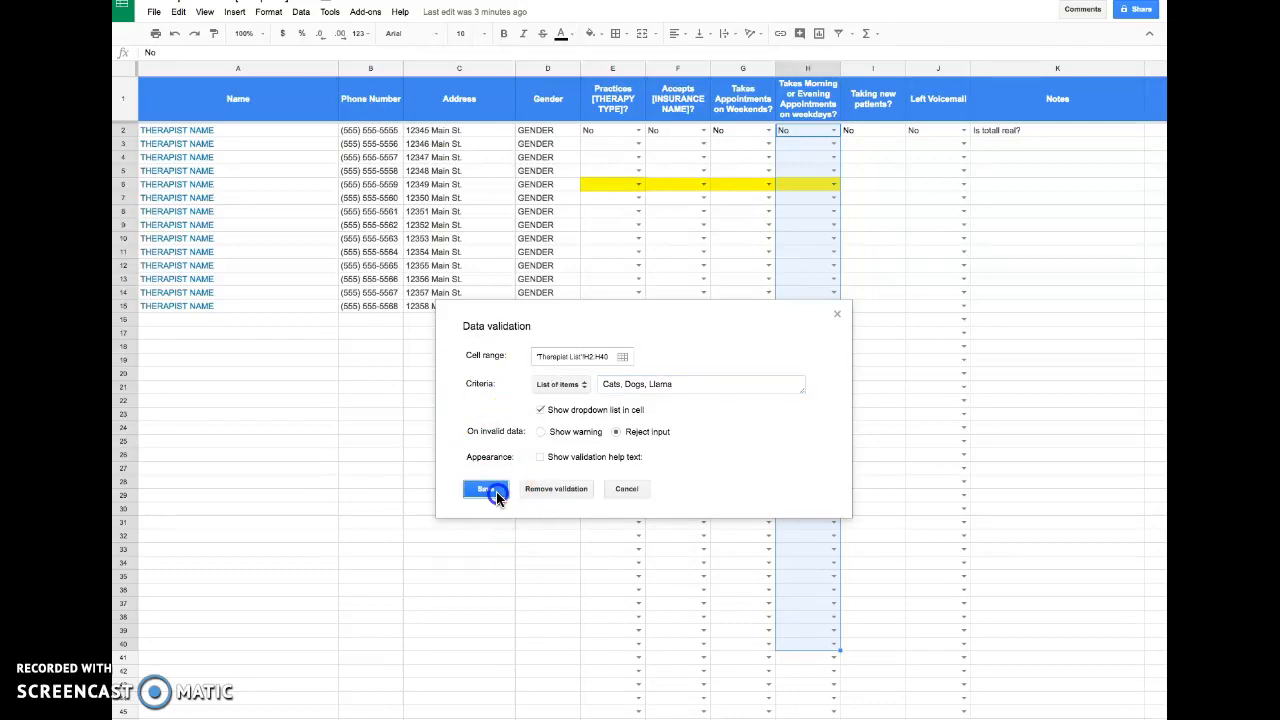
{"action": "left_click", "coordinate": [835, 148]}
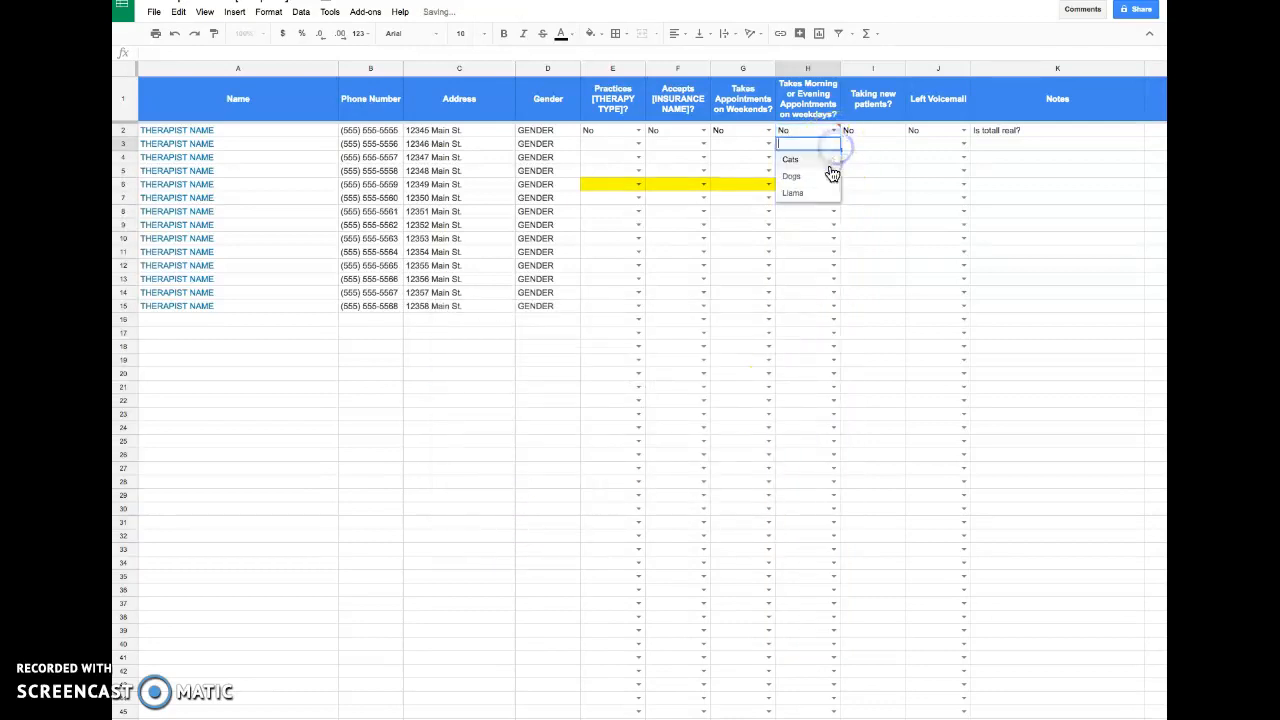
{"action": "left_click", "coordinate": [910, 184]}
- Set data validation on H2:H44 to a dropdown list of items Yes, No
{"action": "left_click_drag", "start_coordinate": [821, 130], "coordinate": [830, 695]}
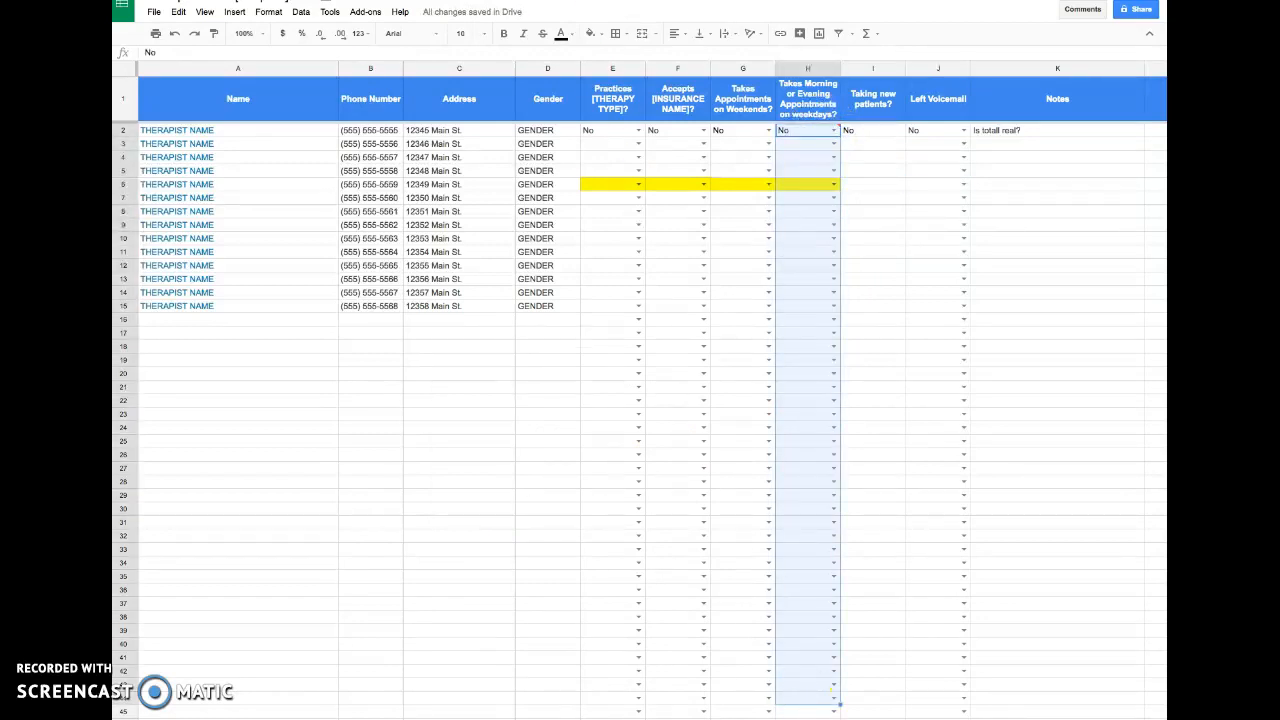
{"action": "left_click", "coordinate": [300, 11]}
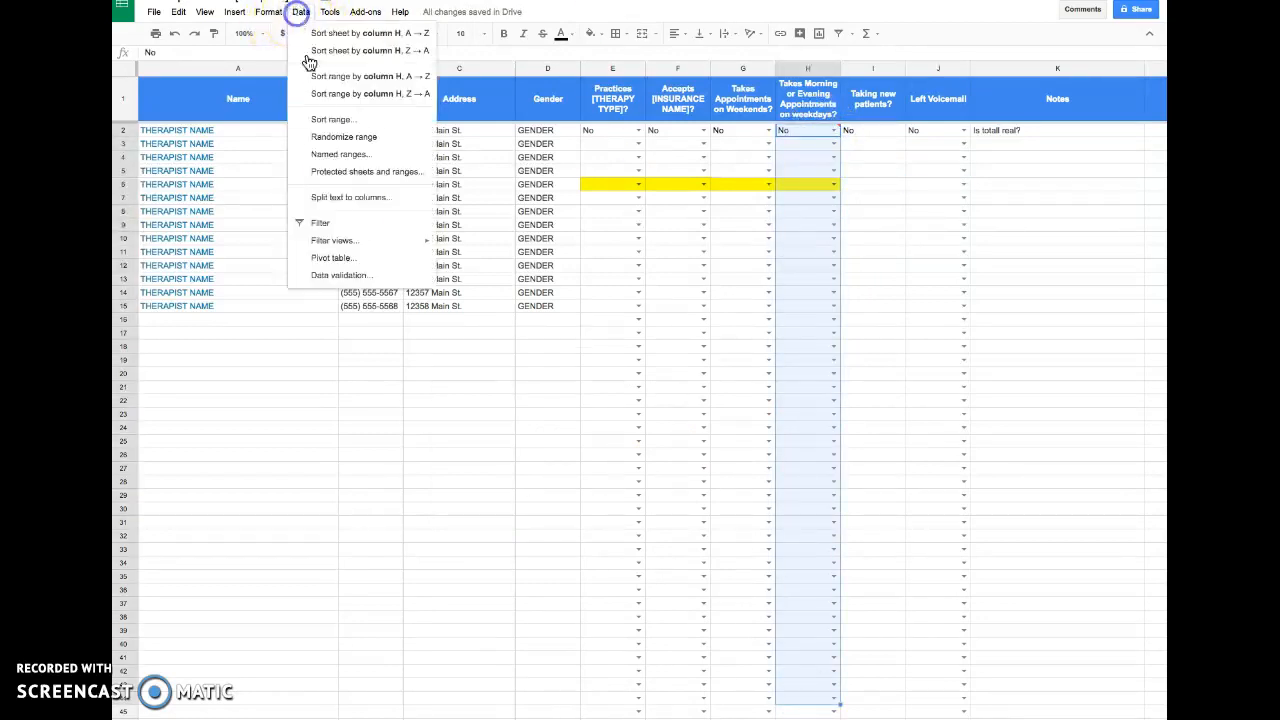
{"action": "left_click", "coordinate": [340, 275]}
{"action": "left_click", "coordinate": [569, 390]}
{"action": "type", "text": "Y"}
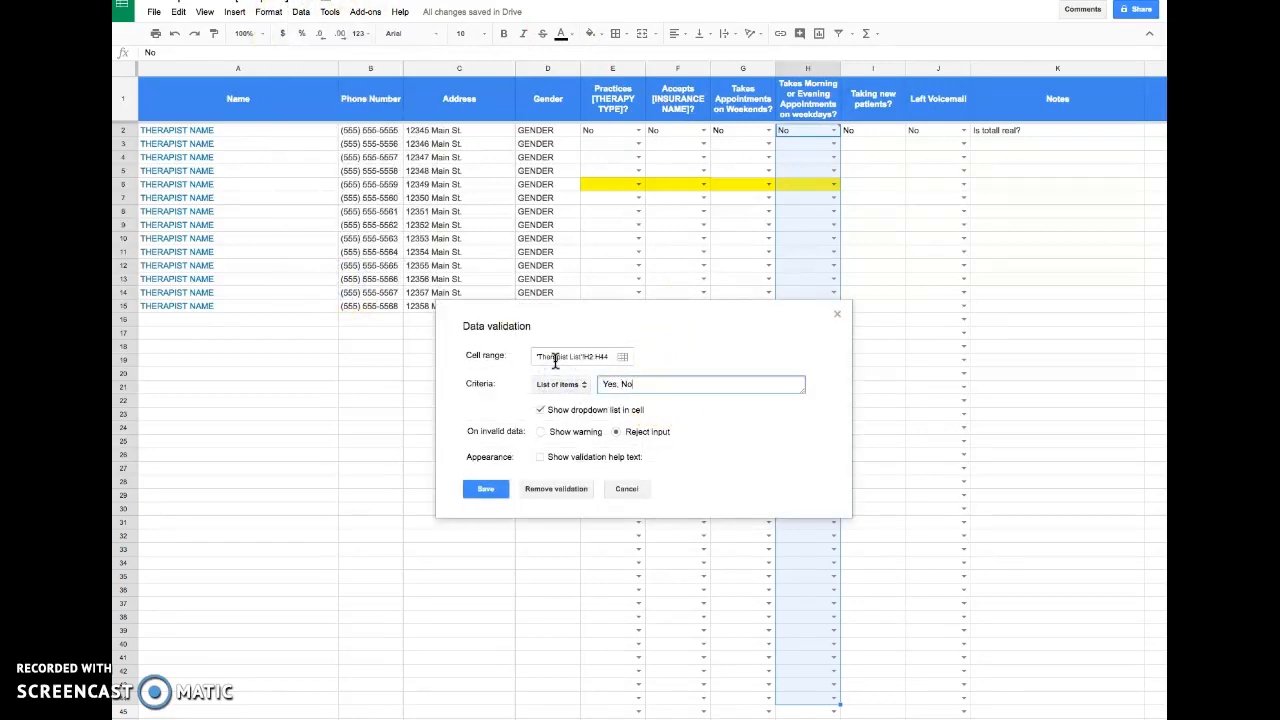
{"action": "type", "text": "es, No"}
{"action": "left_click", "coordinate": [482, 492]}
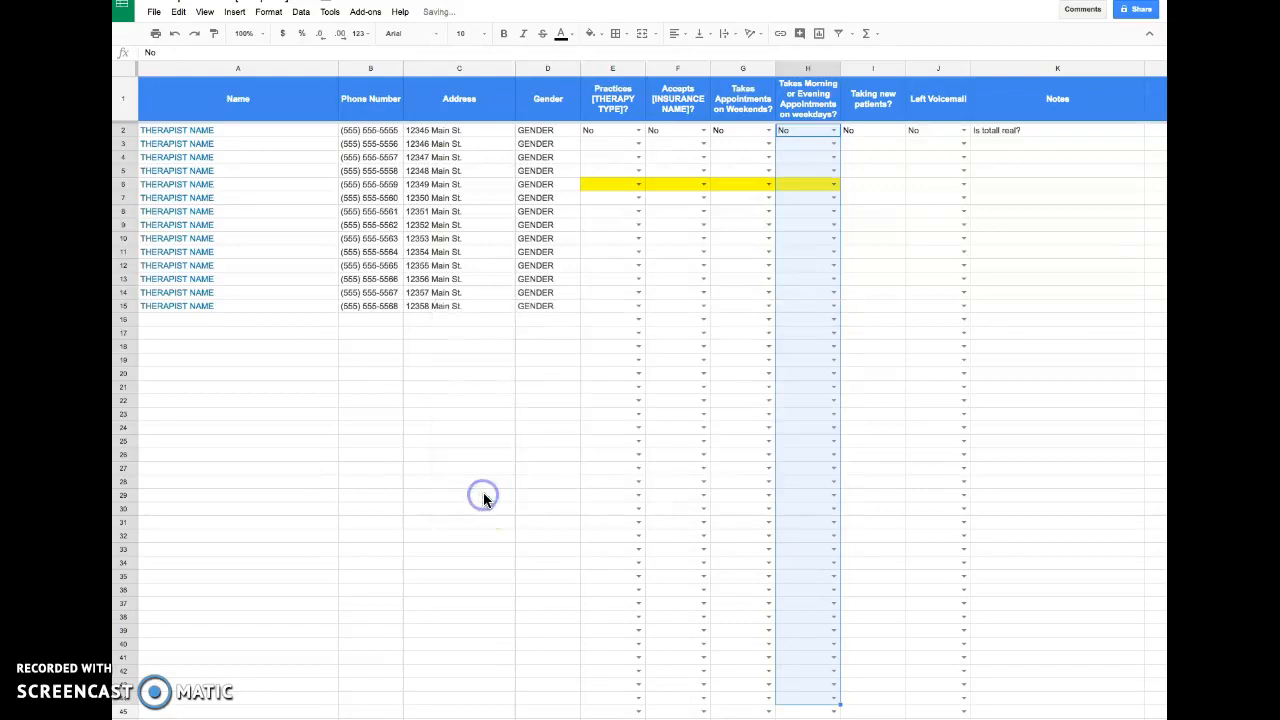
{"action": "left_click", "coordinate": [589, 469]}
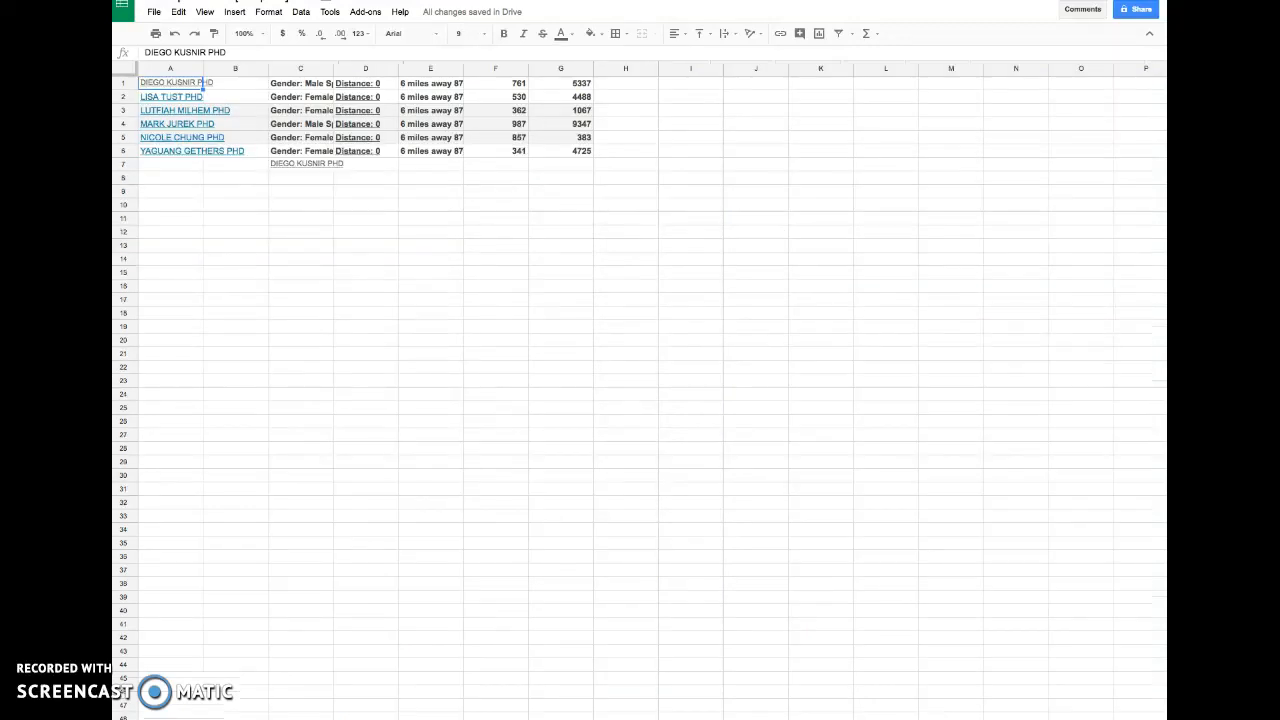
{"action": "left_click", "coordinate": [193, 86]}
{"action": "left_click_drag", "start_coordinate": [193, 86], "coordinate": [700, 165]}
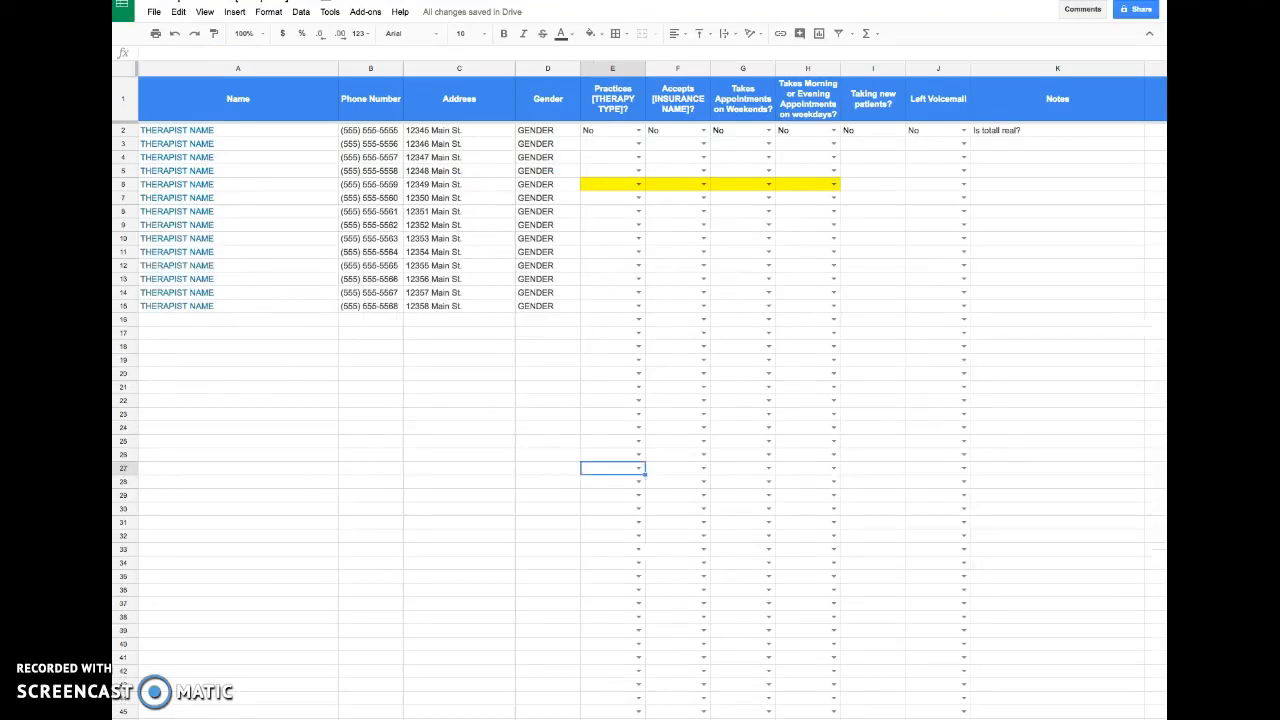